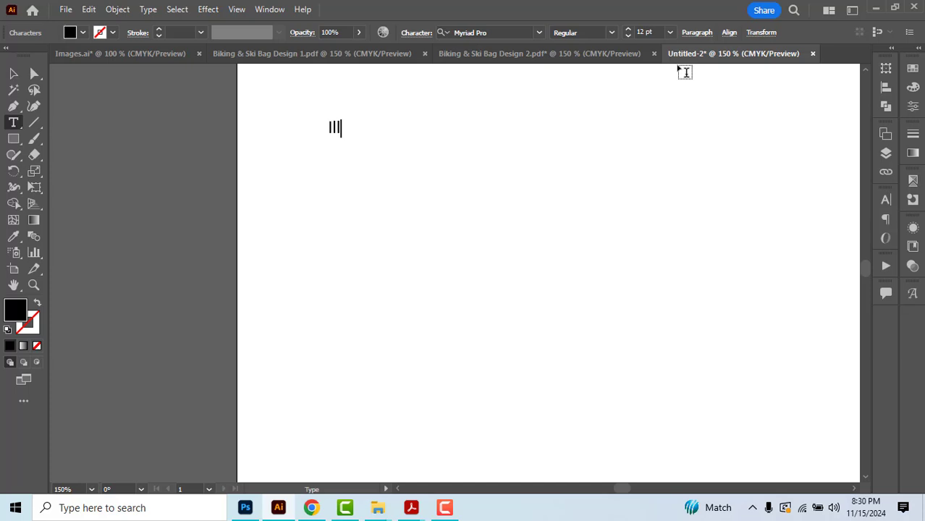
# Complete the text object as two lines reading "Illustrator" and "Photoshop".
pyautogui.write('or')
pyautogui.press('Return')
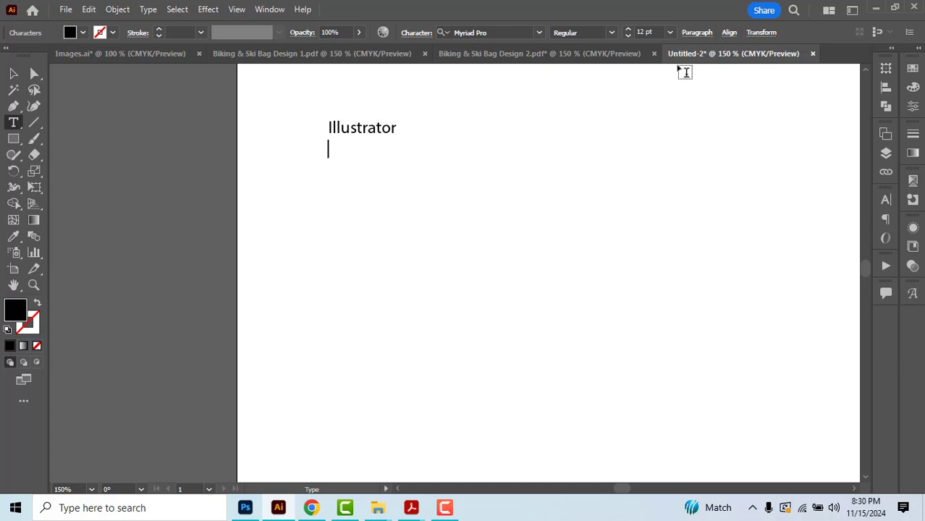
pyautogui.write('Photosho')
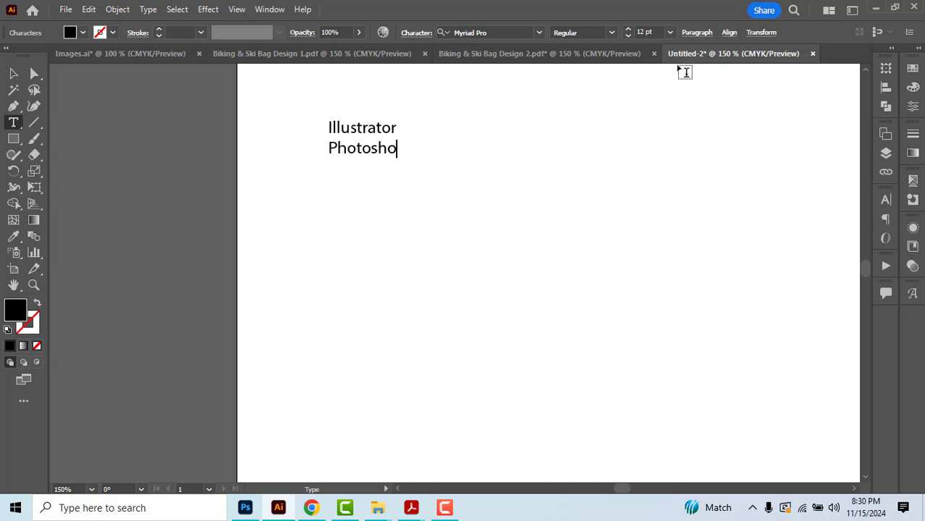
pyautogui.write('p')
# Select the two-line text object and scale it up to a font size of about 25.46 pt.
pyautogui.click(13, 73)
pyautogui.click(375, 160)
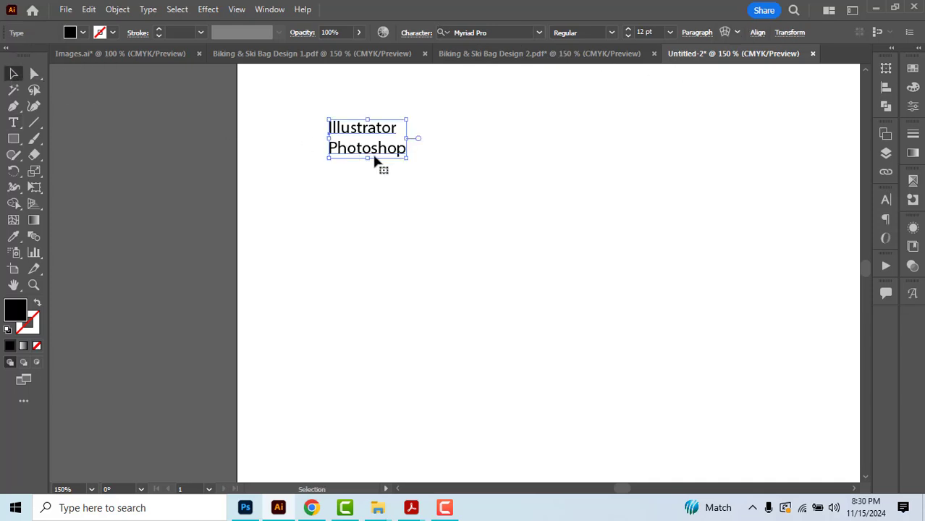
pyautogui.moveTo(376, 159); pyautogui.dragTo(468, 195)
pyautogui.moveTo(469, 115); pyautogui.dragTo(472, 112)
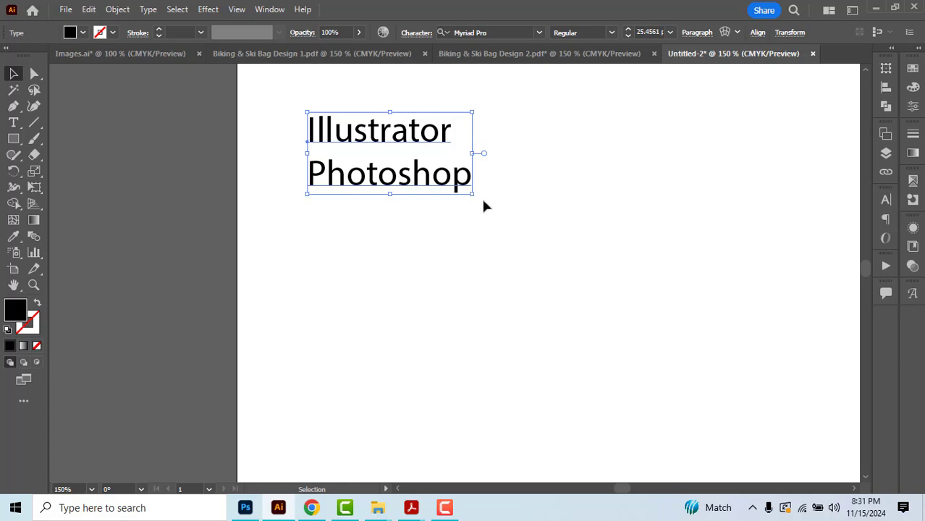
pyautogui.moveTo(478, 201)
pyautogui.mouseDown()
pyautogui.moveTo(446, 235)
pyautogui.moveTo(388, 254)
pyautogui.moveTo(309, 244)
pyautogui.moveTo(283, 225)
pyautogui.moveTo(279, 147)
pyautogui.moveTo(283, 134)
pyautogui.moveTo(388, 86)
pyautogui.moveTo(442, 109)
pyautogui.moveTo(490, 187)
pyautogui.mouseUp()
# Highlight the word "Illustrator" and then "Photoshop" with the Type tool, and return to selecting the whole text object.
pyautogui.press('t')
pyautogui.click(390, 133)
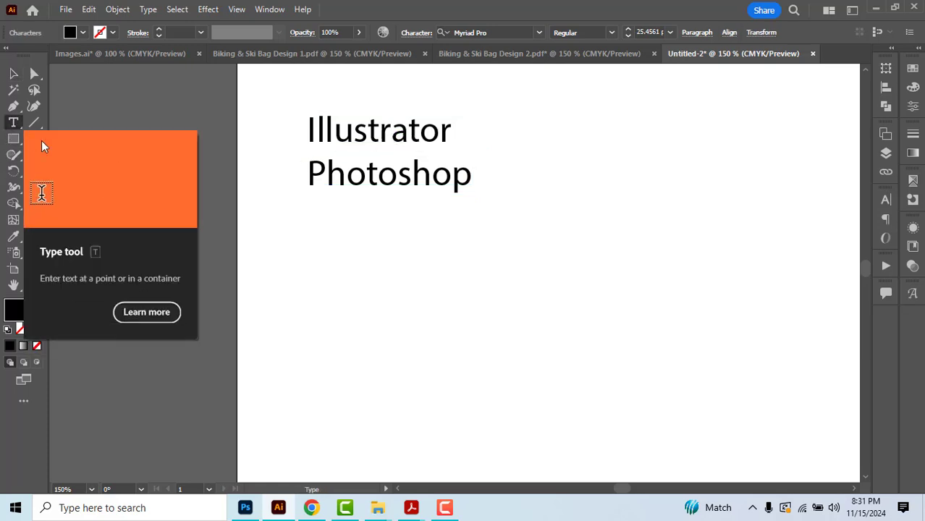
pyautogui.click(346, 174)
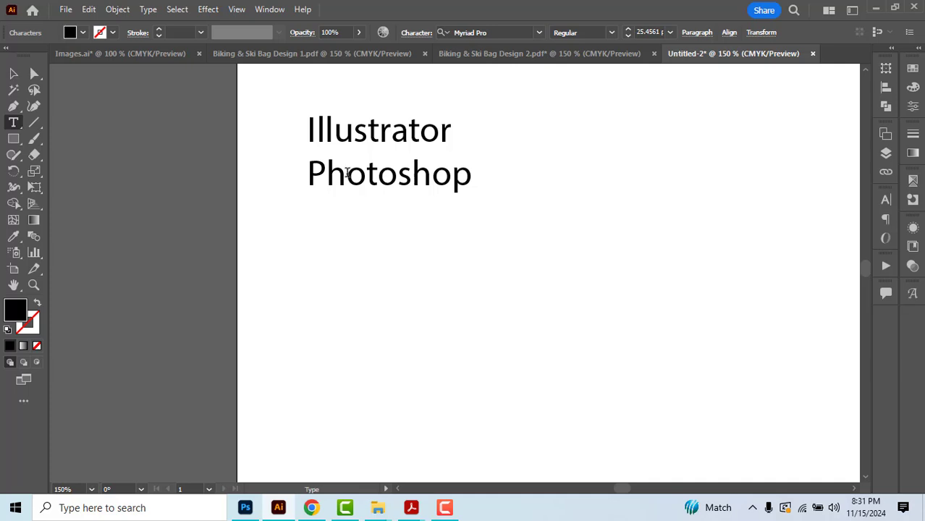
pyautogui.doubleClick(344, 134)
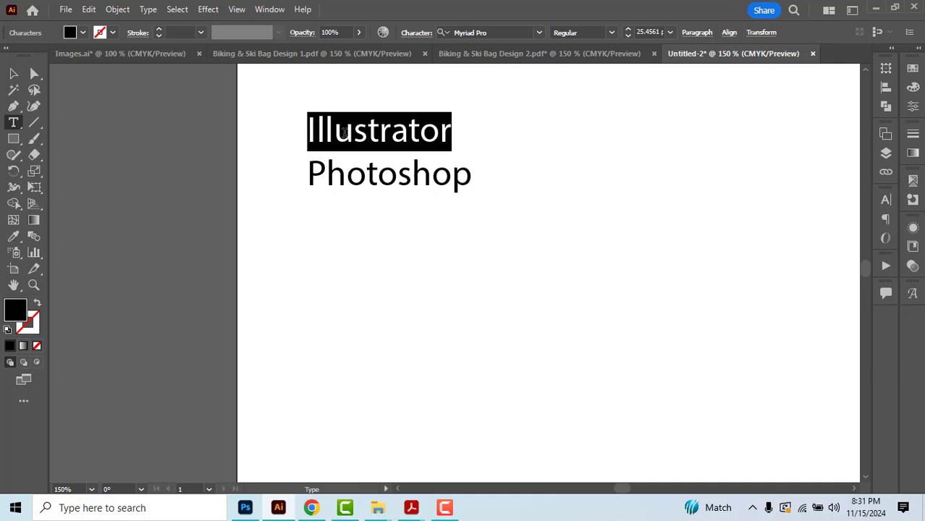
pyautogui.doubleClick(352, 174)
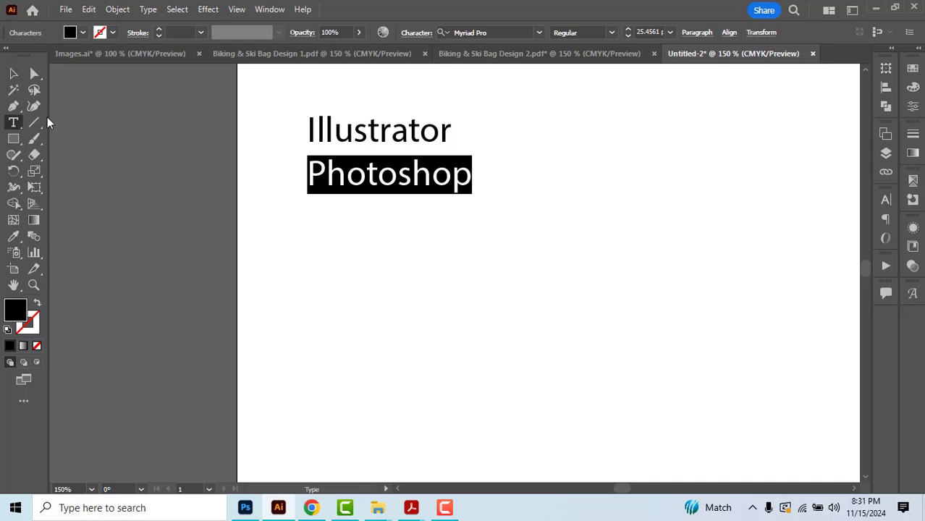
pyautogui.click(16, 75)
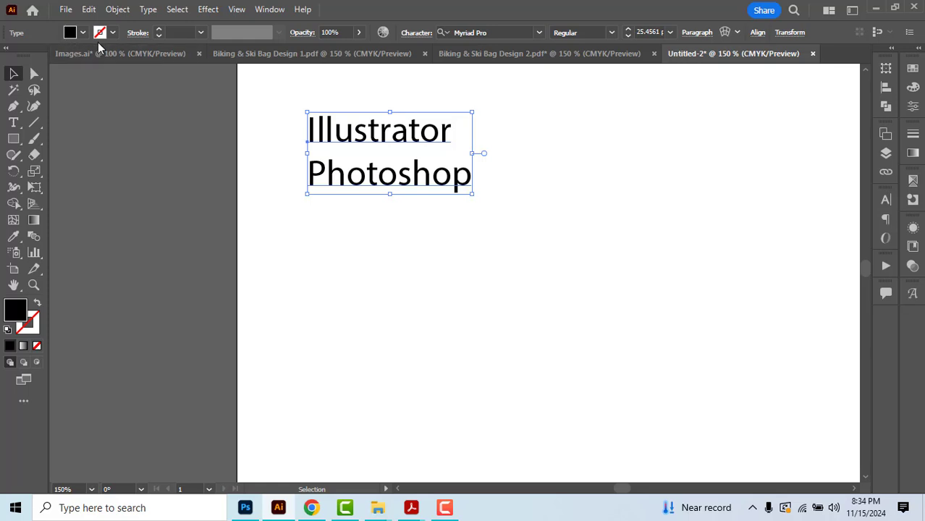
# Change the font of the Illustrator/Photoshop text to Neo Sans Std.
pyautogui.click(481, 35)
pyautogui.press('Down')
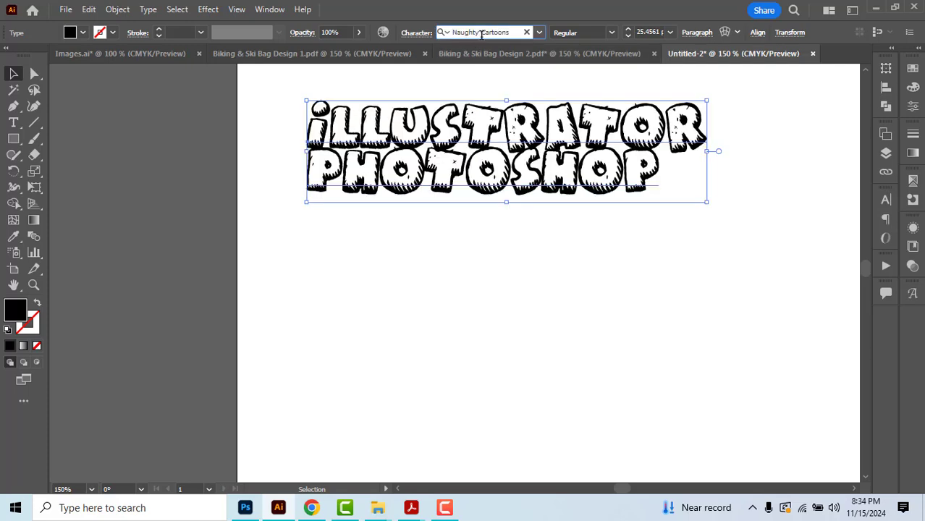
pyautogui.press('Down')
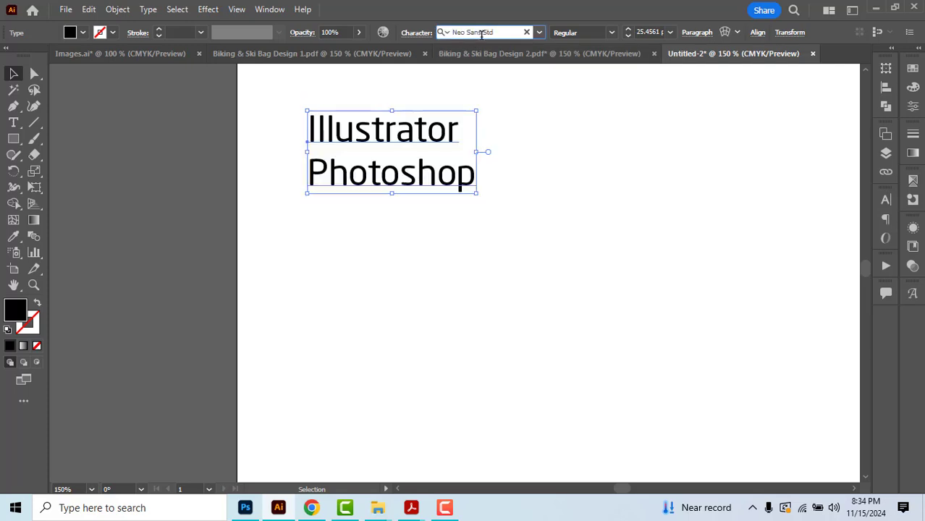
# Try the Bold style on the two-line text and undo it.
pyautogui.click(574, 33)
pyautogui.write('Bold')
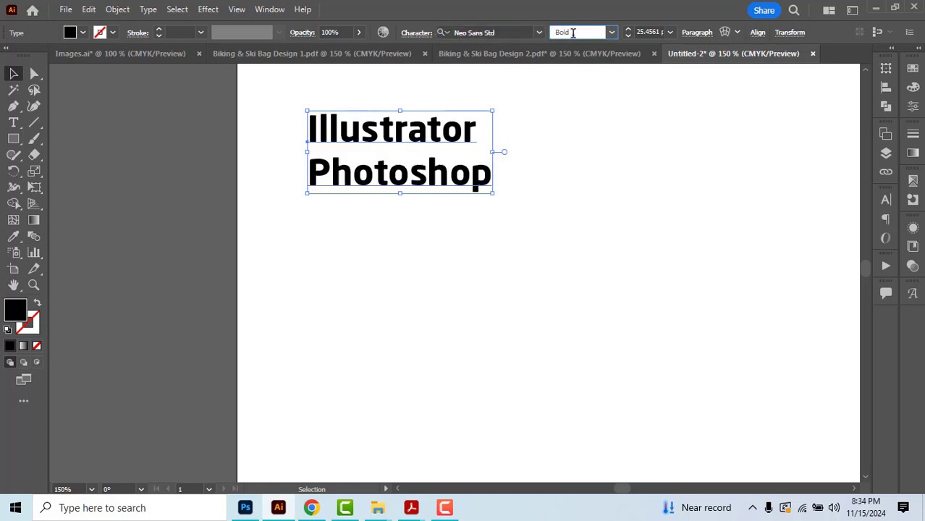
pyautogui.hotkey('ctrl', 'z')
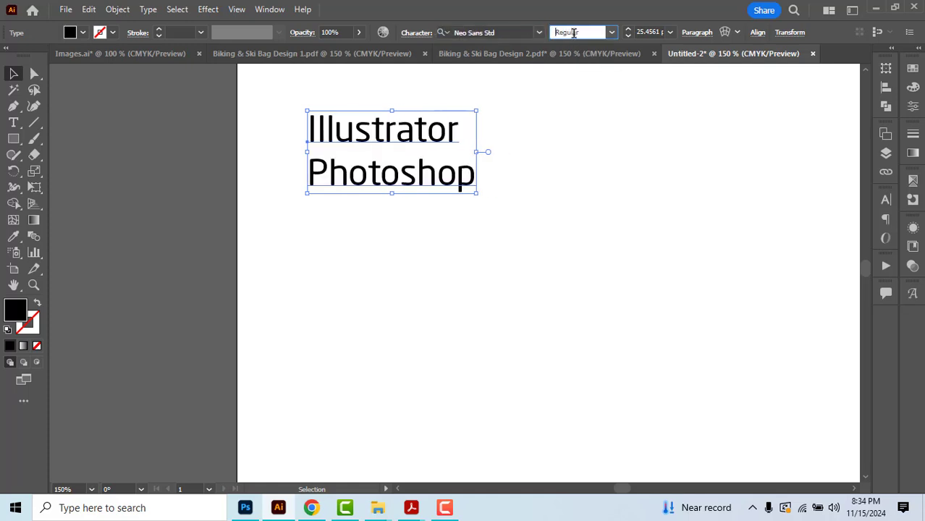
# Try centre and right paragraph alignment on the two-line text, and restore left alignment.
pyautogui.click(688, 33)
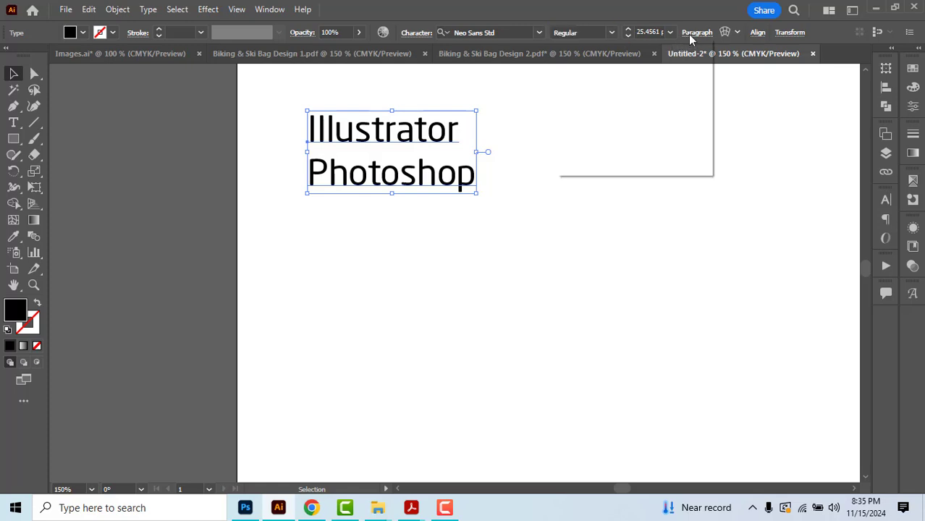
pyautogui.click(591, 60)
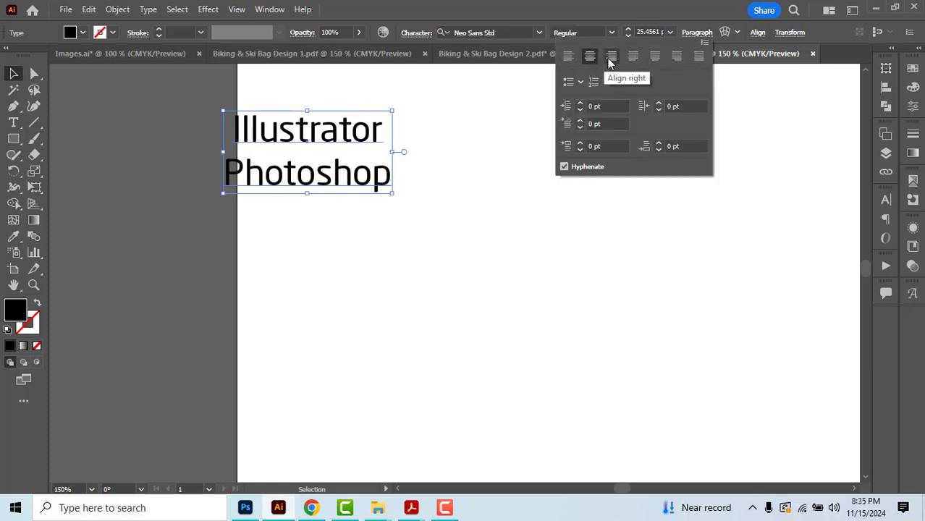
pyautogui.click(610, 58)
pyautogui.click(568, 60)
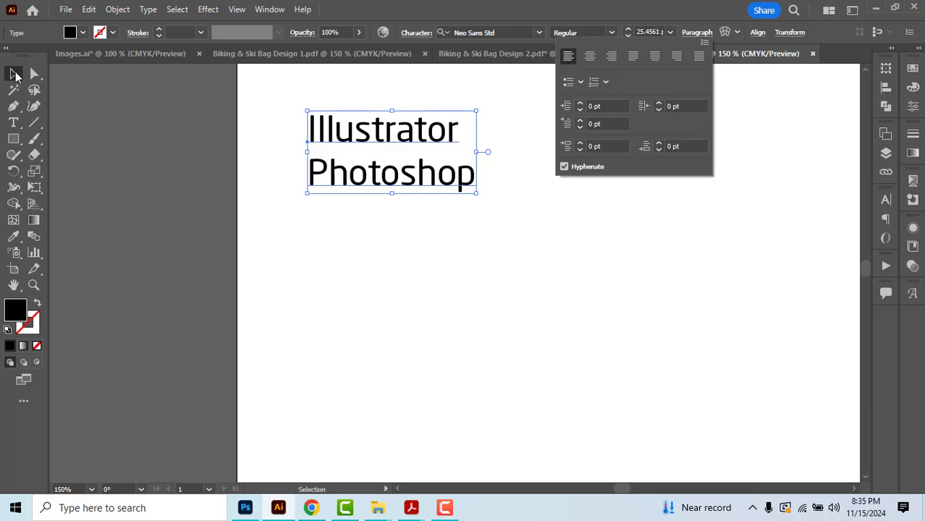
pyautogui.click(15, 75)
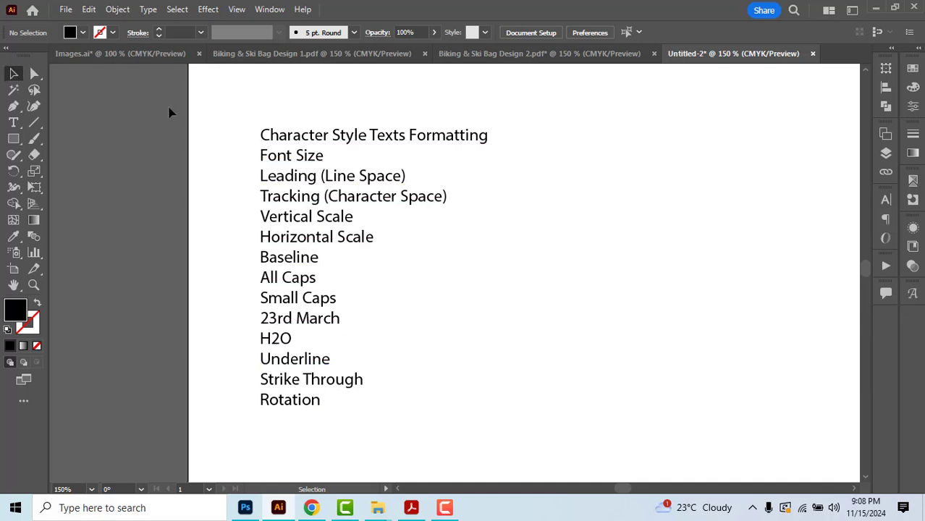
# Select the whole list of character formatting terms and show its full character settings.
pyautogui.moveTo(244, 132); pyautogui.dragTo(296, 184)
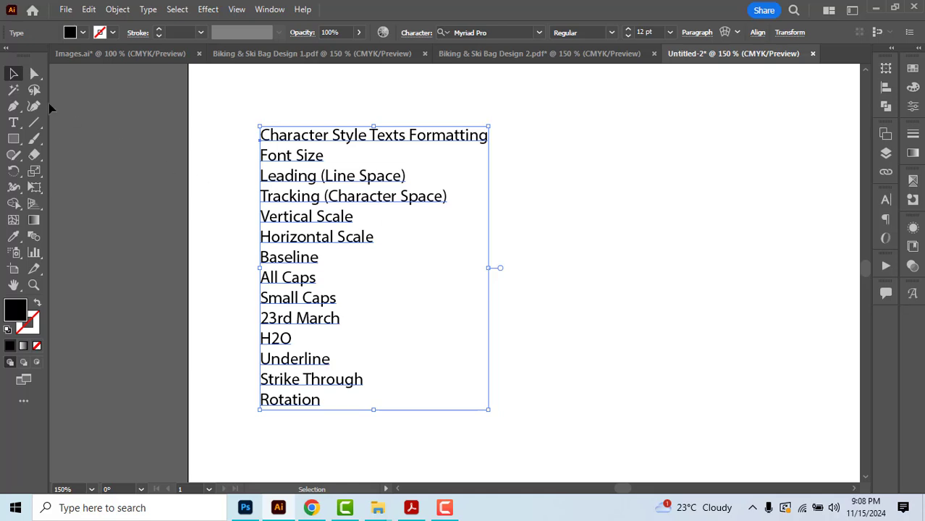
pyautogui.moveTo(213, 101); pyautogui.dragTo(295, 165)
pyautogui.press('a')
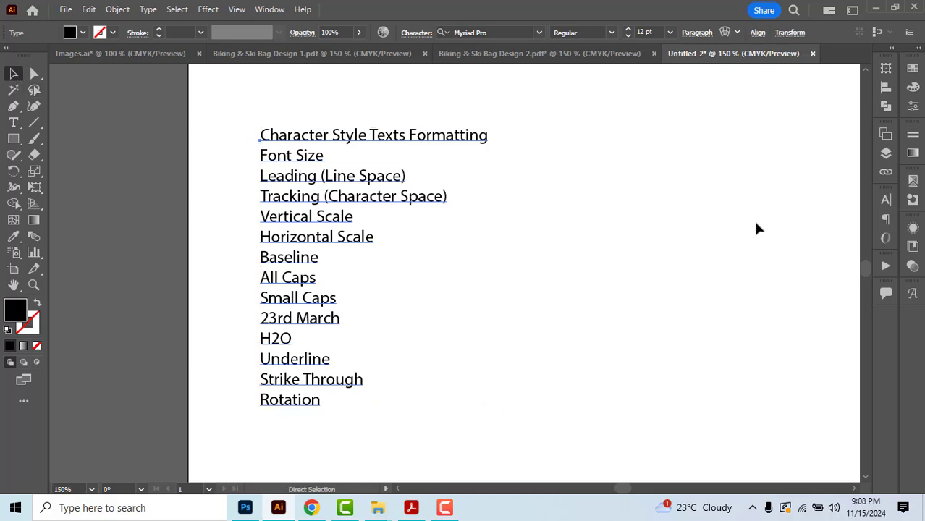
pyautogui.hotkey('ctrl', 't')
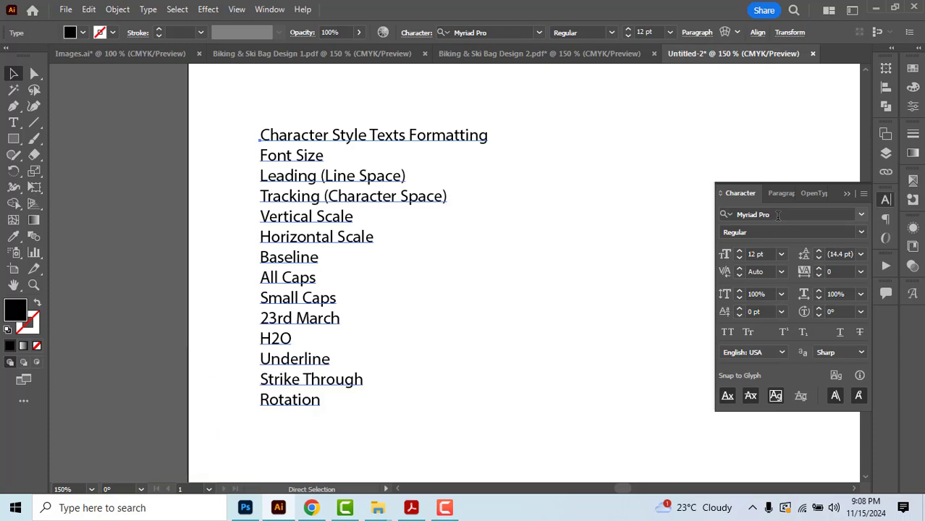
# Try a different font on the list and restore Myriad Pro.
pyautogui.click(778, 215)
pyautogui.write('b')
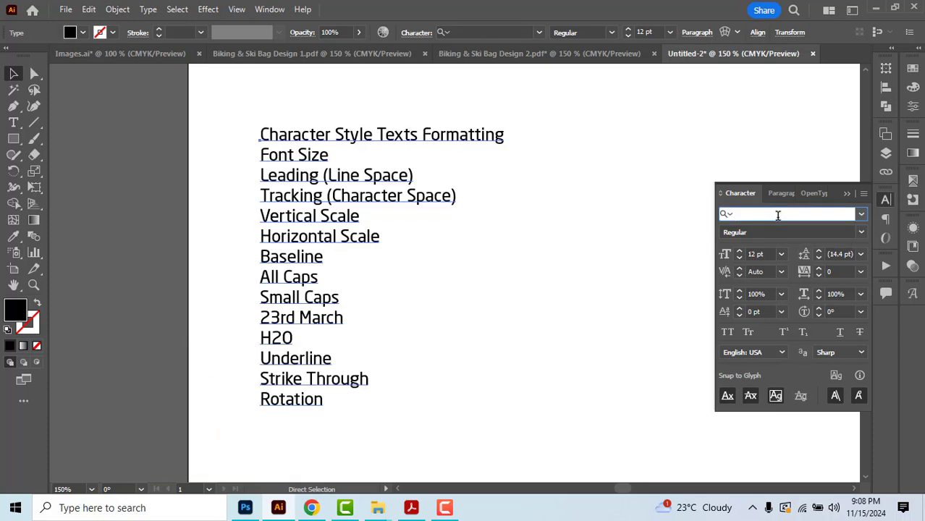
pyautogui.press('BackSpace')
pyautogui.press('Escape')
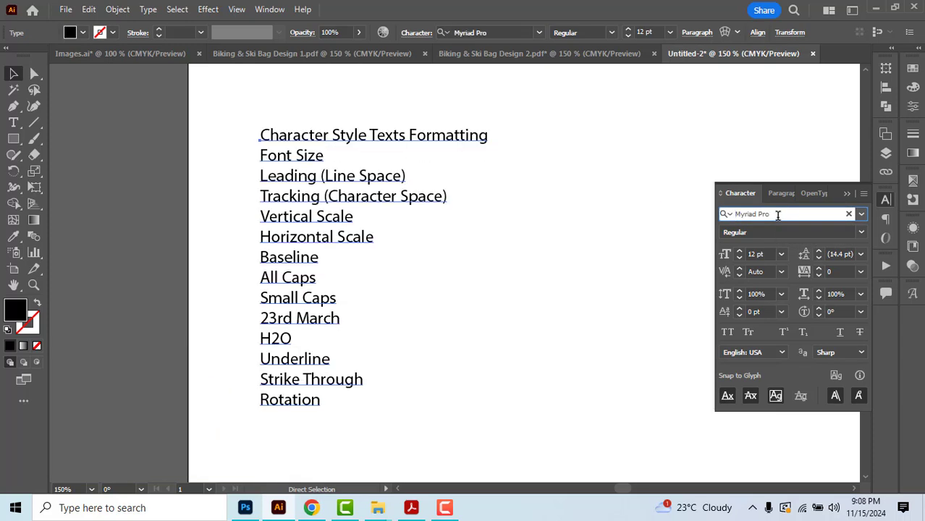
# Try Italic and the neighbouring font styles on the list, and restore Regular.
pyautogui.click(771, 231)
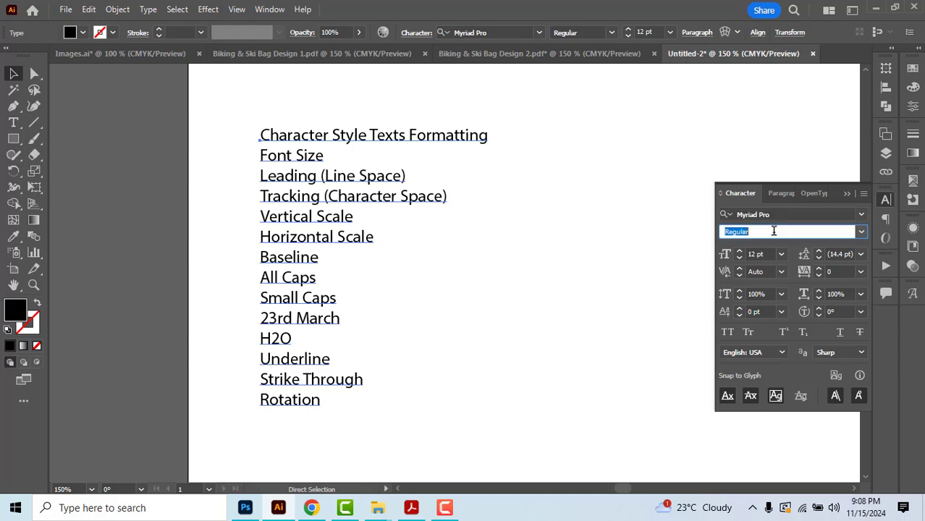
pyautogui.write('Italic')
pyautogui.press('Down')
pyautogui.press('Up')
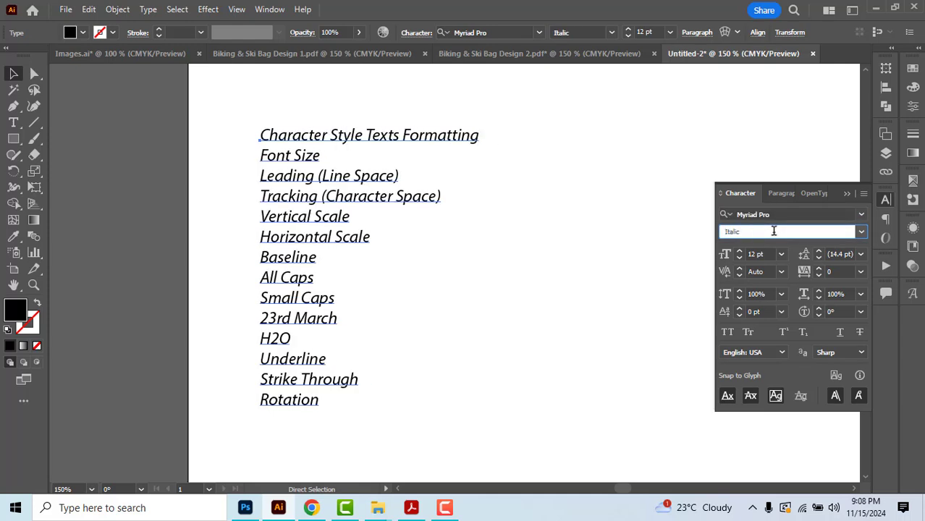
pyautogui.press('Down')
pyautogui.press('Down')
pyautogui.press('Up')
pyautogui.press('Up')
pyautogui.press('Up')
# Set the font size of the whole list to 13 pt.
pyautogui.click(761, 255)
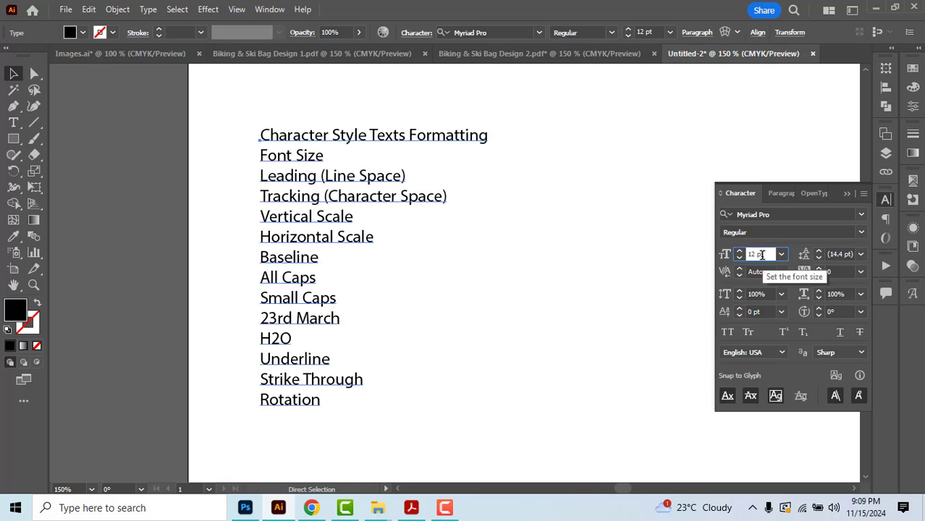
pyautogui.press('Up')
pyautogui.press('Up')
pyautogui.press('Up')
pyautogui.press('Up')
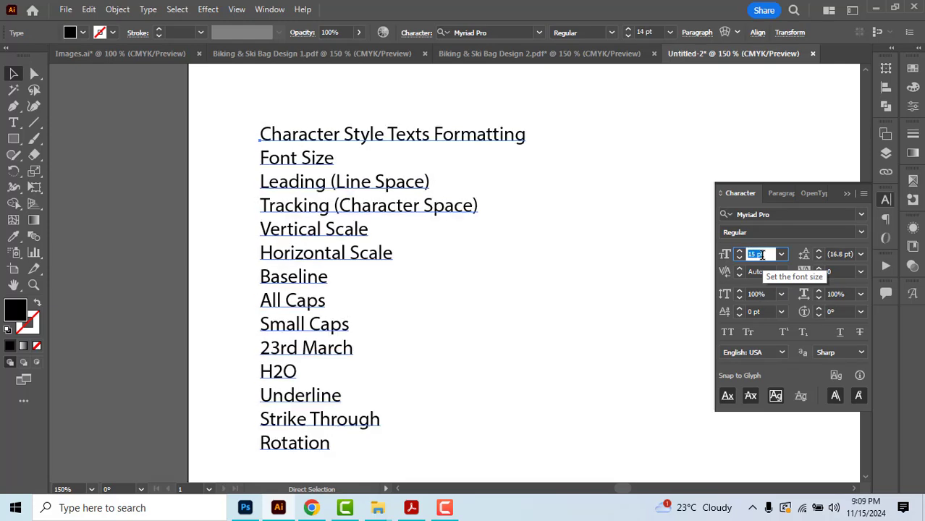
pyautogui.press('Down')
pyautogui.press('Down')
pyautogui.press('Down')
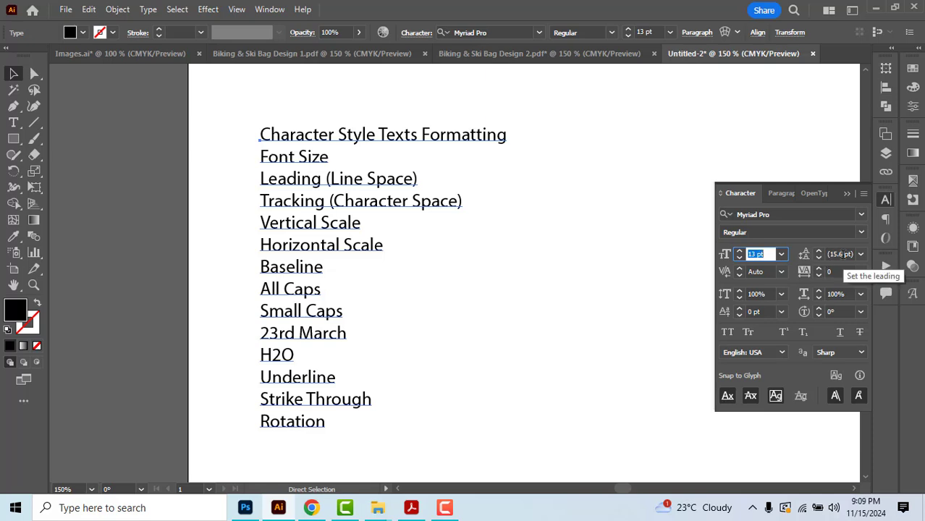
# Widen the list's line spacing and bring it back down to a leading of 16 pt.
pyautogui.click(842, 254)
pyautogui.press('Up')
pyautogui.press('Up')
pyautogui.press('Up')
pyautogui.press('Up')
pyautogui.press('Up')
pyautogui.press('Up')
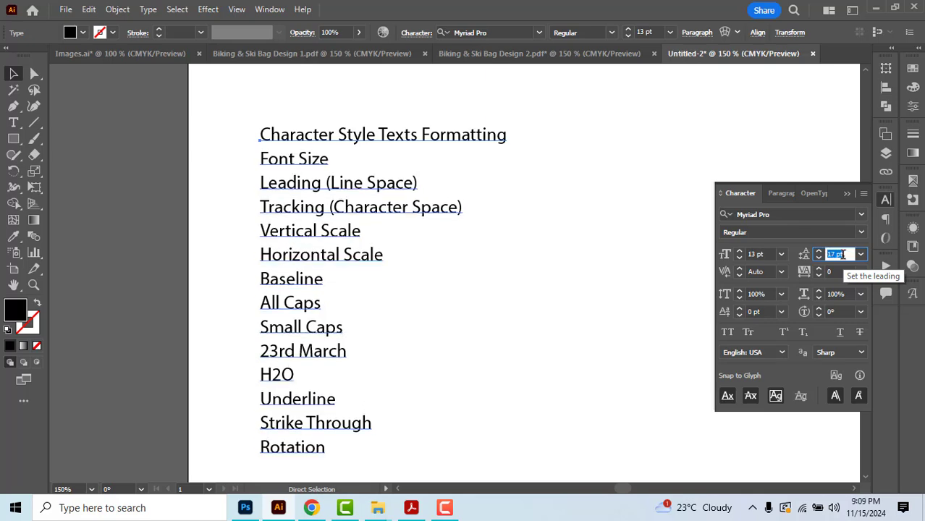
pyautogui.press('Down')
pyautogui.press('Down')
pyautogui.press('Down')
pyautogui.press('Down')
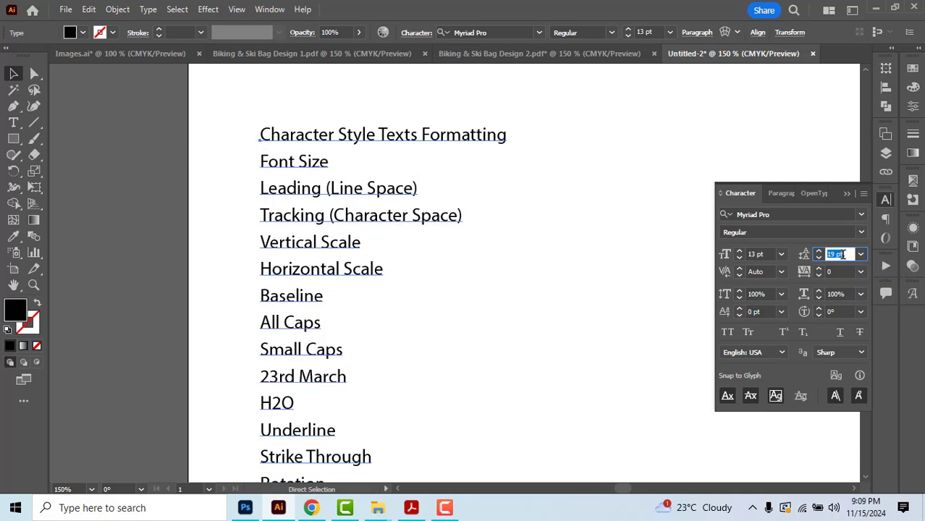
pyautogui.press('Down')
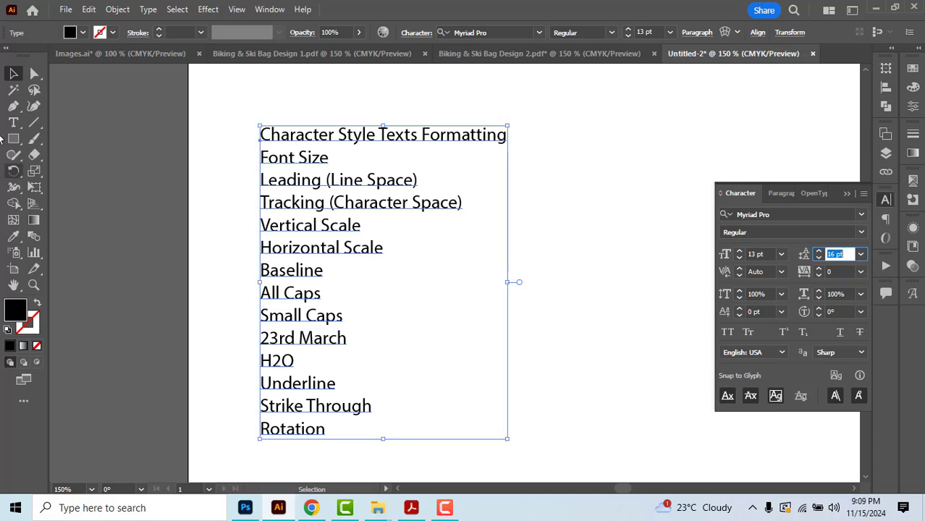
# Vary the selected list's leading up and down directly on the artboard, ending at 20 pt.
pyautogui.click(10, 75)
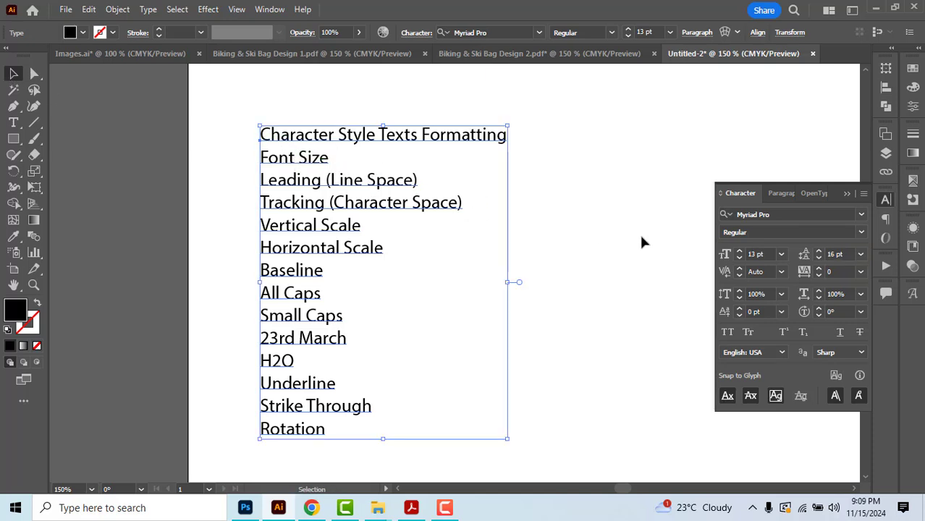
pyautogui.hotkey('alt', 'Down')
pyautogui.hotkey('alt', 'Down')
pyautogui.hotkey('alt', 'Down')
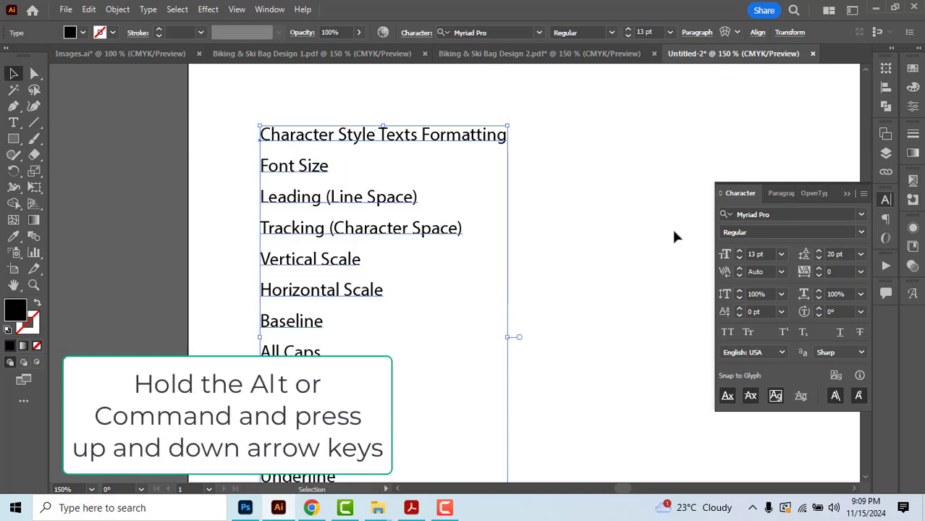
pyautogui.hotkey('alt', 'Up')
pyautogui.hotkey('alt', 'Up')
pyautogui.hotkey('alt', 'Down')
pyautogui.hotkey('alt', 'Down')
pyautogui.hotkey('alt', 'Up')
pyautogui.hotkey('alt', 'Up')
pyautogui.hotkey('alt', 'Down')
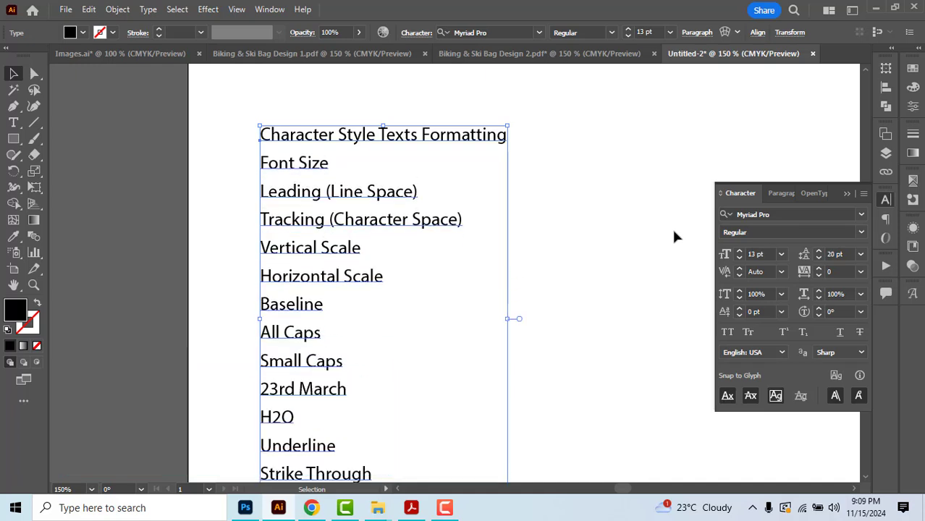
# Reset the list's leading to Auto and move the text block slightly upward on the artboard.
pyautogui.click(861, 255)
pyautogui.click(872, 29)
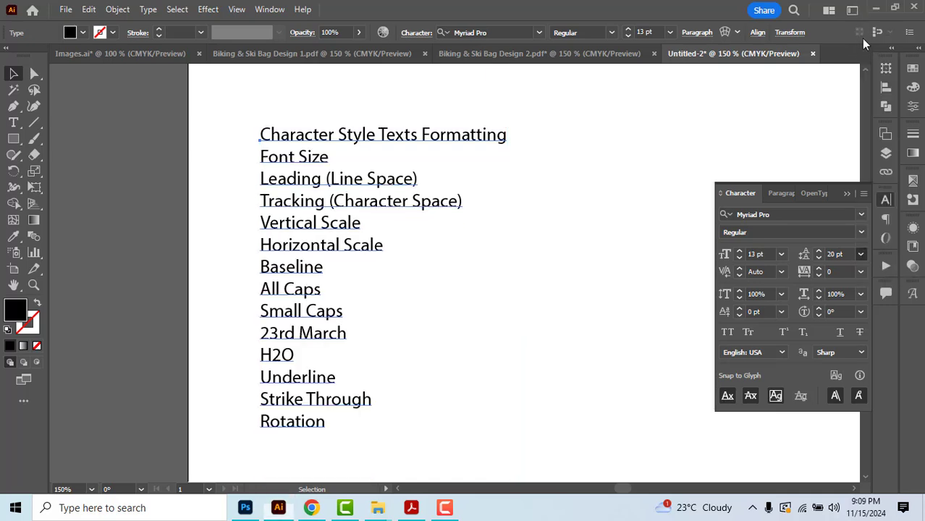
pyautogui.moveTo(404, 180); pyautogui.dragTo(399, 168)
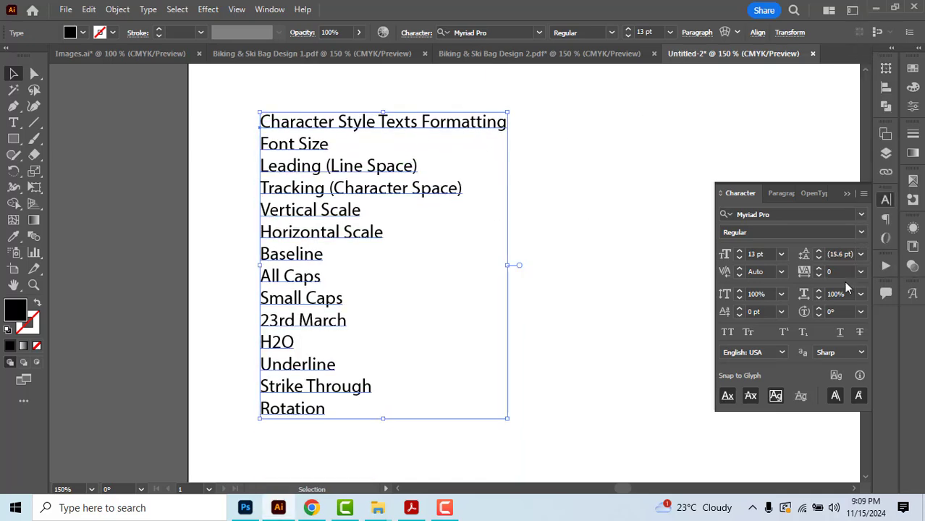
# Gradually widen the tracking of the whole text list to 70.
pyautogui.click(834, 273)
pyautogui.press('Up')
pyautogui.press('Up')
pyautogui.press('Up')
pyautogui.press('Up')
pyautogui.press('Up')
pyautogui.press('Up')
pyautogui.press('Up')
pyautogui.press('Up')
pyautogui.press('Up')
pyautogui.press('Up')
pyautogui.press('Up')
pyautogui.press('Up')
pyautogui.press('Up')
pyautogui.press('Up')
pyautogui.press('Up')
pyautogui.press('Up')
pyautogui.press('Up')
pyautogui.press('Up')
pyautogui.press('Up')
pyautogui.press('Up')
pyautogui.press('Up')
pyautogui.press('Up')
pyautogui.press('Up')
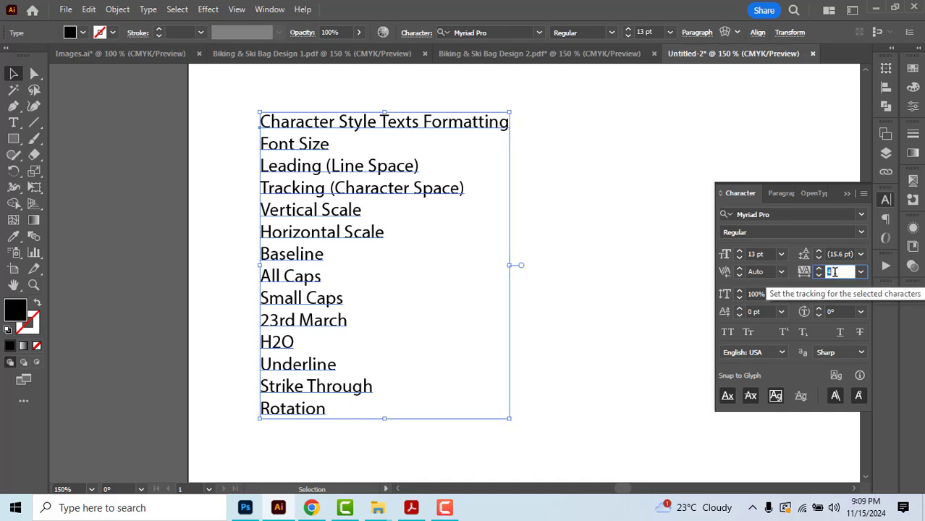
pyautogui.press('Up')
pyautogui.press('Up')
pyautogui.press('Up')
pyautogui.press('Up')
pyautogui.press('Up')
pyautogui.press('Up')
pyautogui.press('Up')
pyautogui.press('Up')
pyautogui.press('Up')
pyautogui.press('Up')
pyautogui.press('Up')
pyautogui.press('Up')
pyautogui.press('Up')
pyautogui.press('Up')
pyautogui.press('Up')
pyautogui.press('Up')
pyautogui.press('Up')
pyautogui.press('Up')
pyautogui.press('Up')
pyautogui.press('Up')
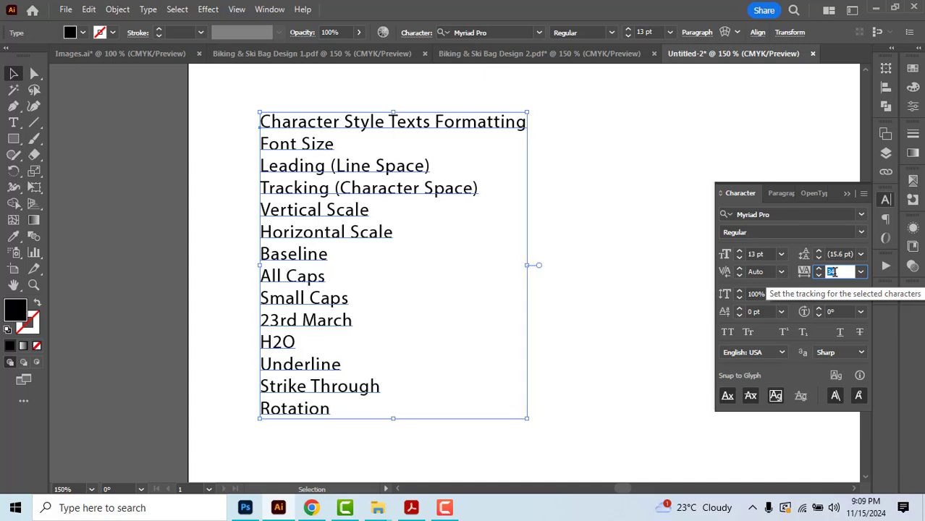
pyautogui.press('Up')
pyautogui.press('Up')
pyautogui.press('Up')
pyautogui.press('Up')
pyautogui.press('Up')
pyautogui.press('Up')
pyautogui.press('Up')
pyautogui.press('Up')
pyautogui.press('Up')
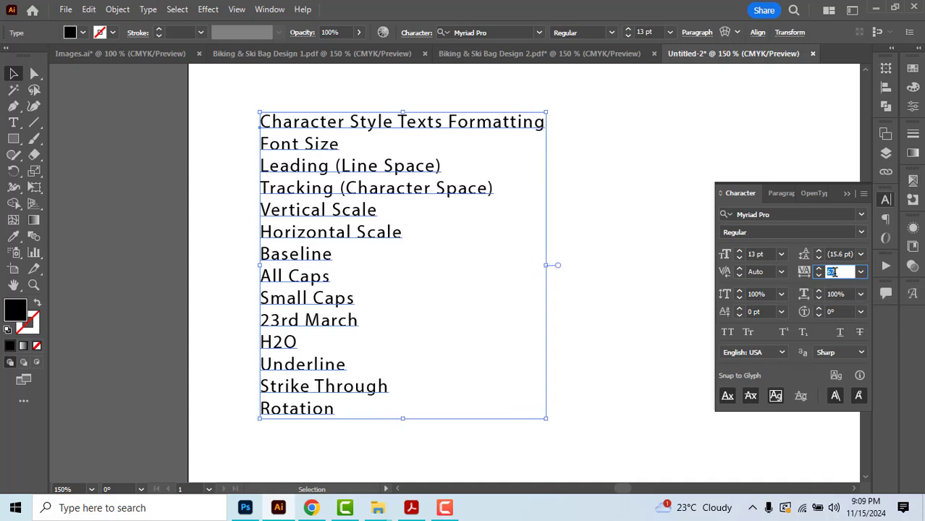
# Vary the list's tracking wider and tighter directly on the artboard, ending at 90.
pyautogui.click(457, 194)
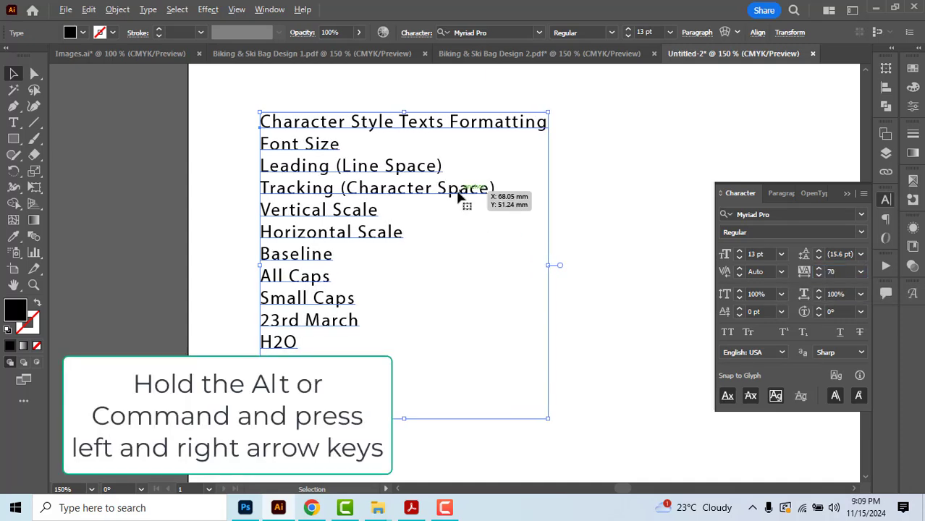
pyautogui.hotkey('alt', 'Right')
pyautogui.hotkey('alt', 'Right')
pyautogui.hotkey('alt', 'Right')
pyautogui.hotkey('alt', 'Right')
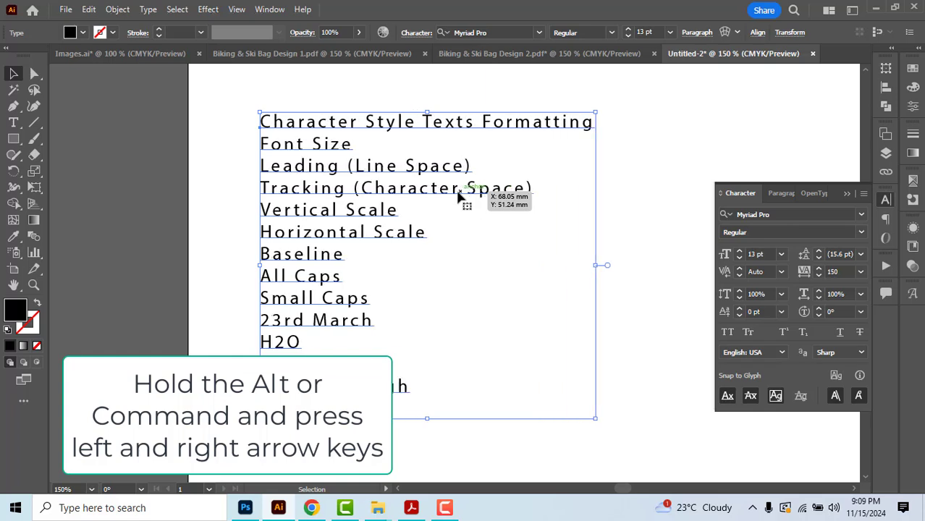
pyautogui.hotkey('alt', 'Left')
pyautogui.hotkey('alt', 'Left')
pyautogui.hotkey('alt', 'Left')
pyautogui.hotkey('alt', 'Right')
pyautogui.hotkey('alt', 'Right')
pyautogui.hotkey('alt', 'Right')
pyautogui.hotkey('alt', 'Right')
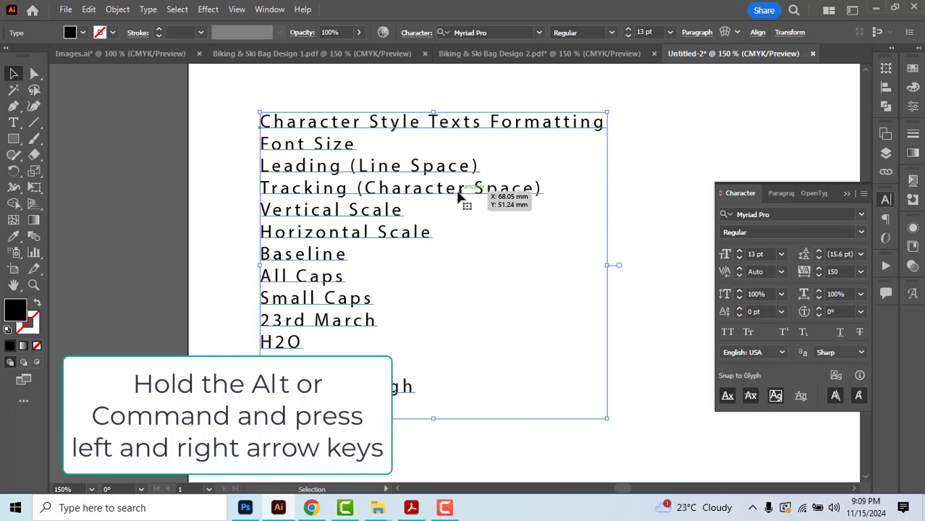
pyautogui.hotkey('alt', 'Left')
pyautogui.hotkey('alt', 'Left')
pyautogui.hotkey('alt', 'Left')
pyautogui.hotkey('alt', 'Left')
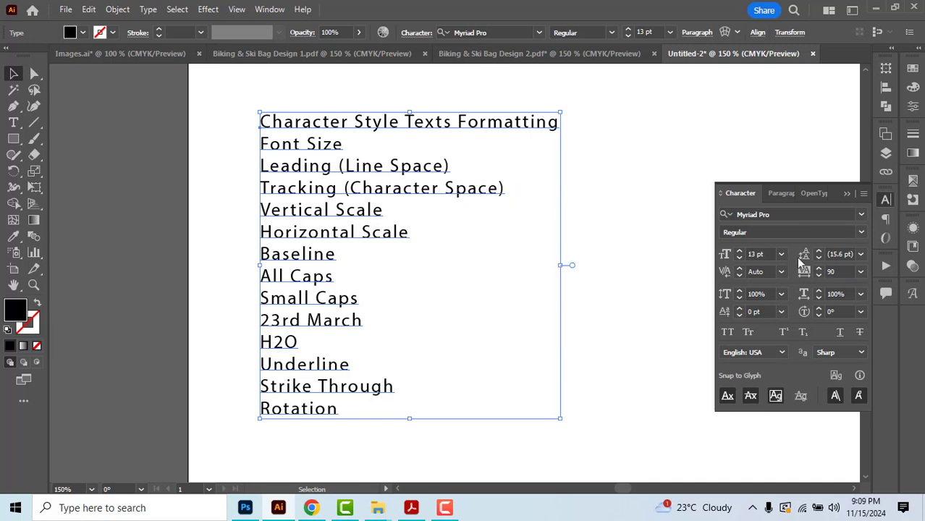
# Reset the tracking of the whole list to 0.
pyautogui.click(861, 271)
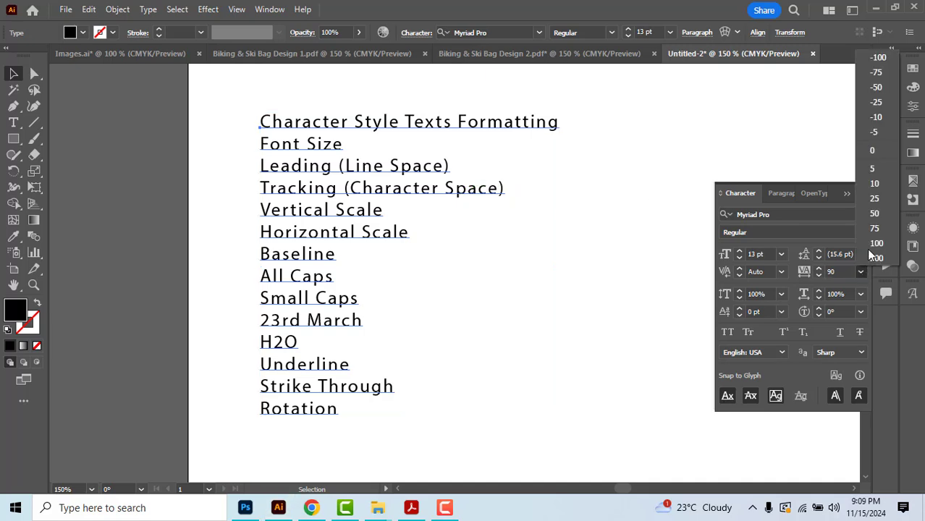
pyautogui.click(879, 151)
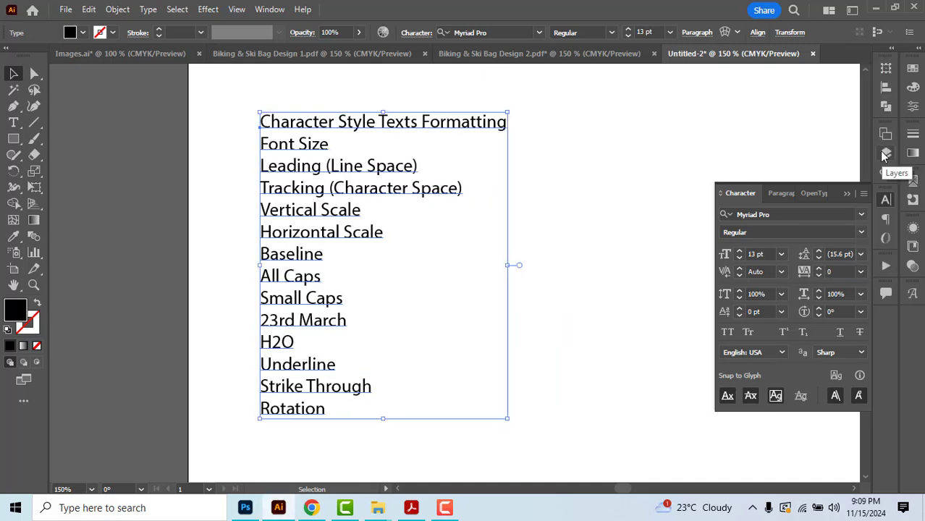
# Hide the additional character formatting options and show them again.
pyautogui.click(864, 194)
pyautogui.click(786, 200)
pyautogui.click(863, 192)
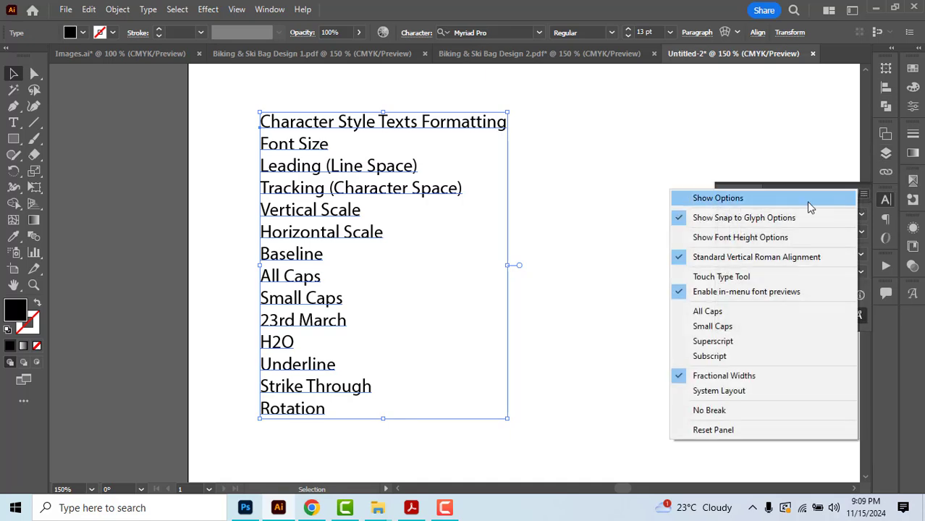
pyautogui.click(739, 199)
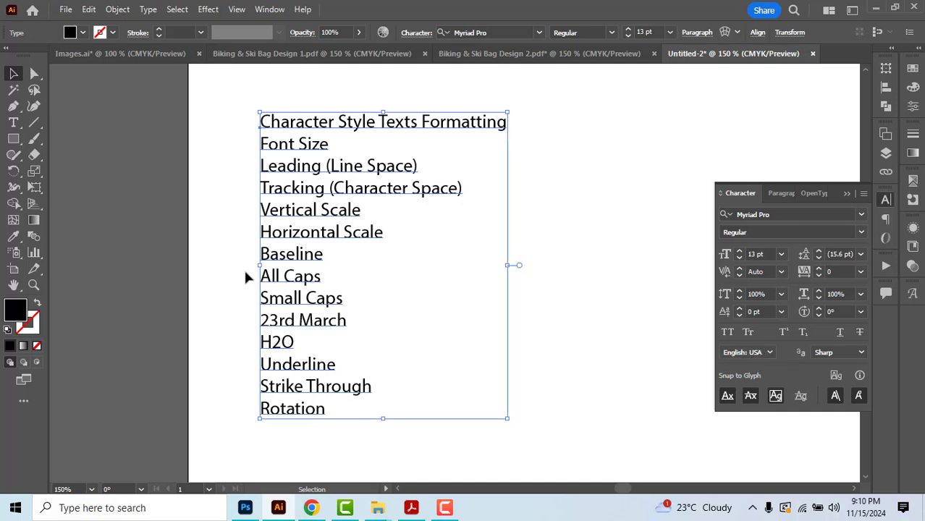
# Increase the vertical scale of the "Vertical Scale" line to 107%.
pyautogui.tripleClick(289, 211)
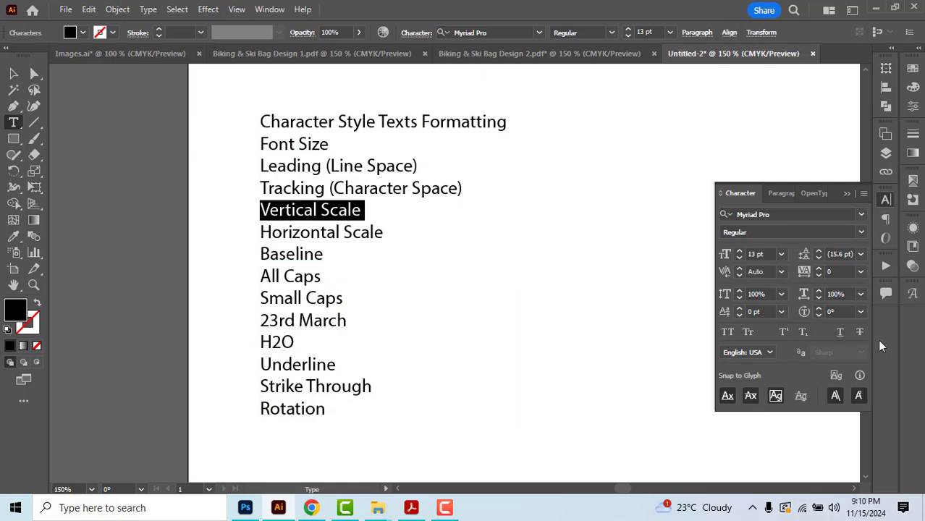
pyautogui.click(749, 294)
pyautogui.write('112')
pyautogui.press('Return')
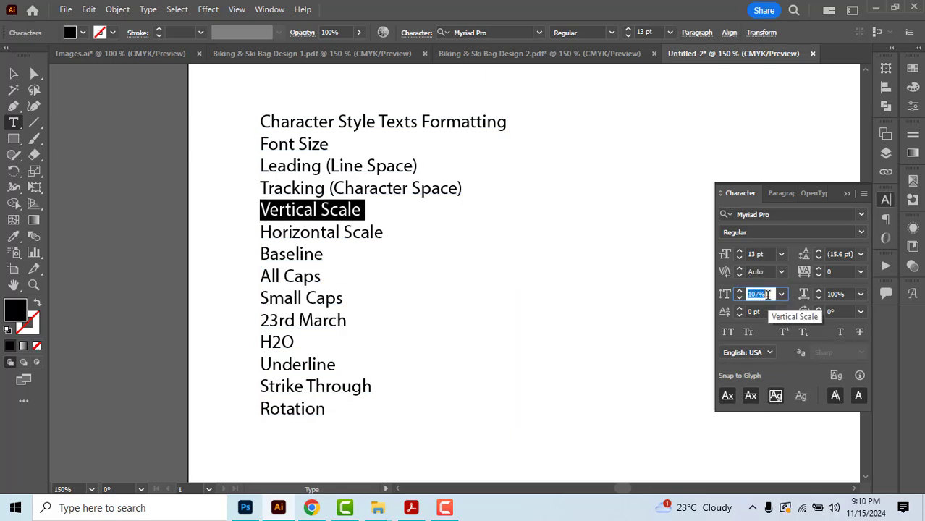
# Stretch the "Horizontal Scale" line to a horizontal scale of 121%.
pyautogui.tripleClick(315, 233)
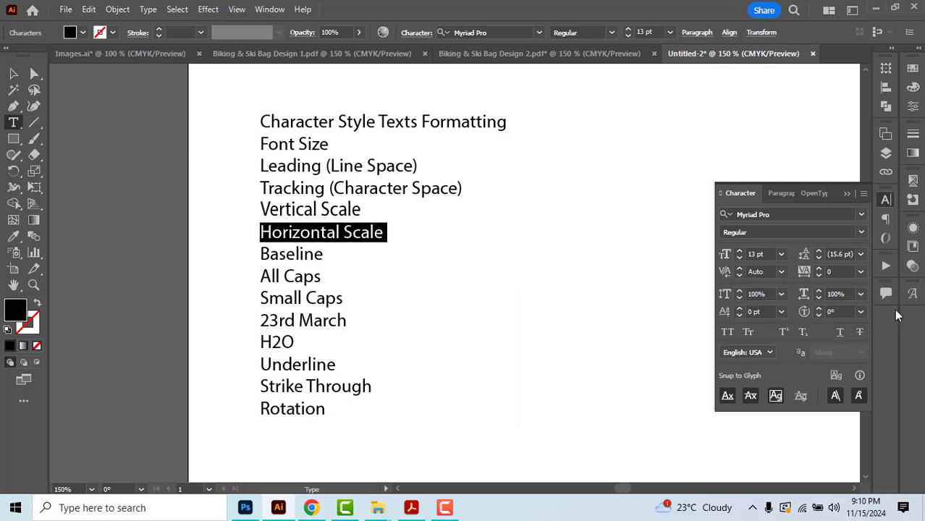
pyautogui.click(841, 294)
pyautogui.press('Up')
pyautogui.press('Up')
pyautogui.press('Up')
pyautogui.press('Up')
pyautogui.press('Up')
pyautogui.press('Up')
pyautogui.press('Up')
pyautogui.press('Up')
pyautogui.press('Up')
pyautogui.press('Up')
pyautogui.press('Up')
pyautogui.press('Up')
pyautogui.press('Up')
pyautogui.press('Up')
pyautogui.press('Up')
pyautogui.press('Up')
pyautogui.press('Up')
pyautogui.press('Up')
pyautogui.press('Up')
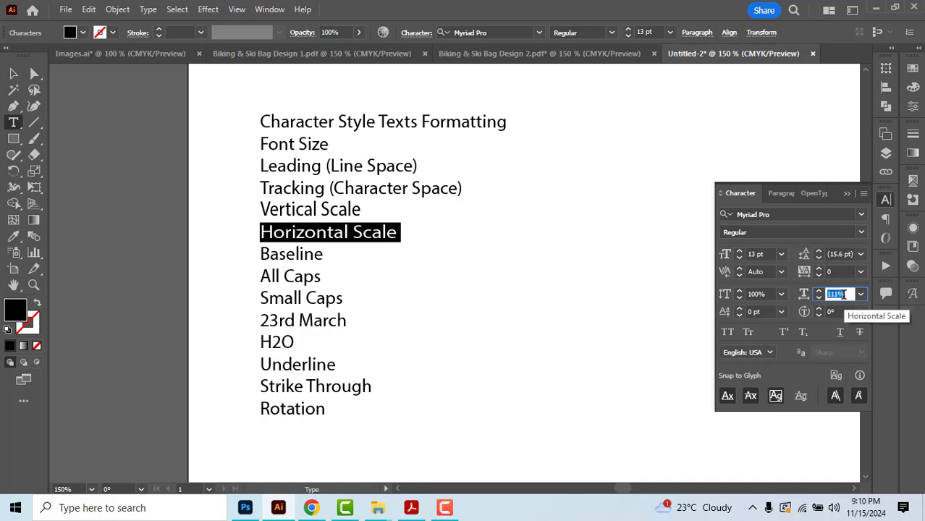
pyautogui.press('Up')
pyautogui.press('Up')
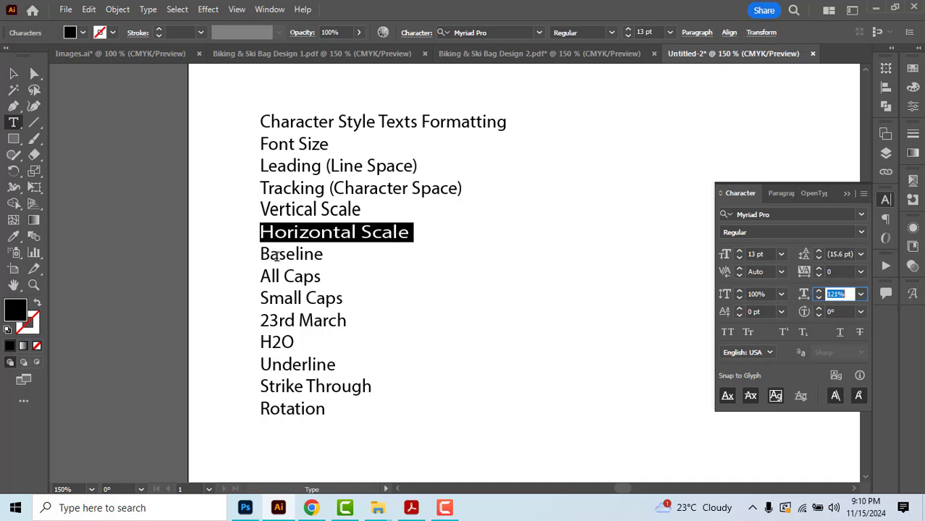
# Raise the letters after the B in "Baseline" with a baseline shift, trying 5 pt and 0 pt before settling on 3 pt.
pyautogui.moveTo(269, 254); pyautogui.dragTo(324, 259)
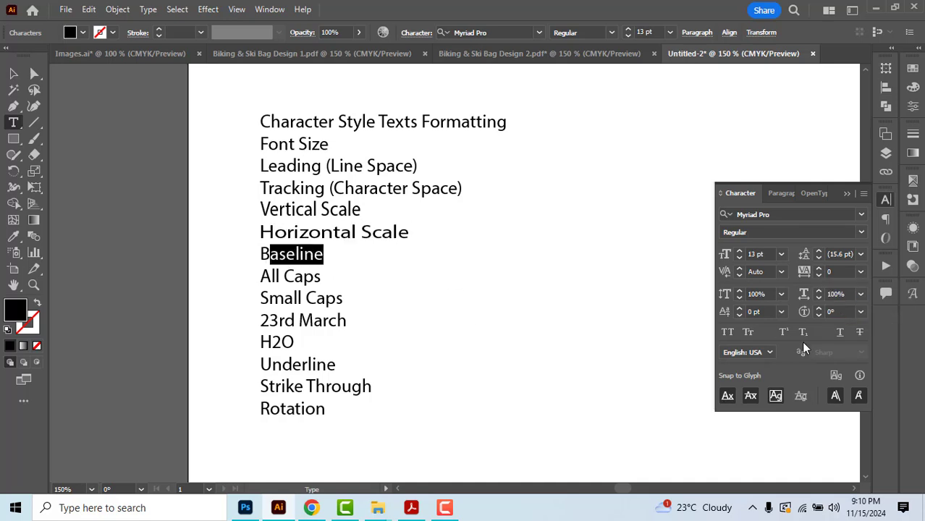
pyautogui.click(767, 311)
pyautogui.press('Up')
pyautogui.press('Up')
pyautogui.press('Up')
pyautogui.press('Up')
pyautogui.press('Up')
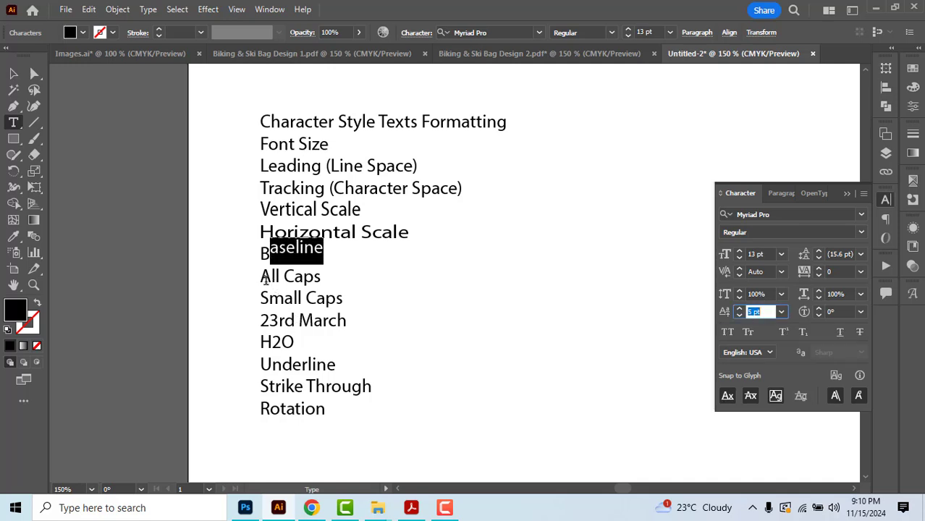
pyautogui.write('0')
pyautogui.press('Return')
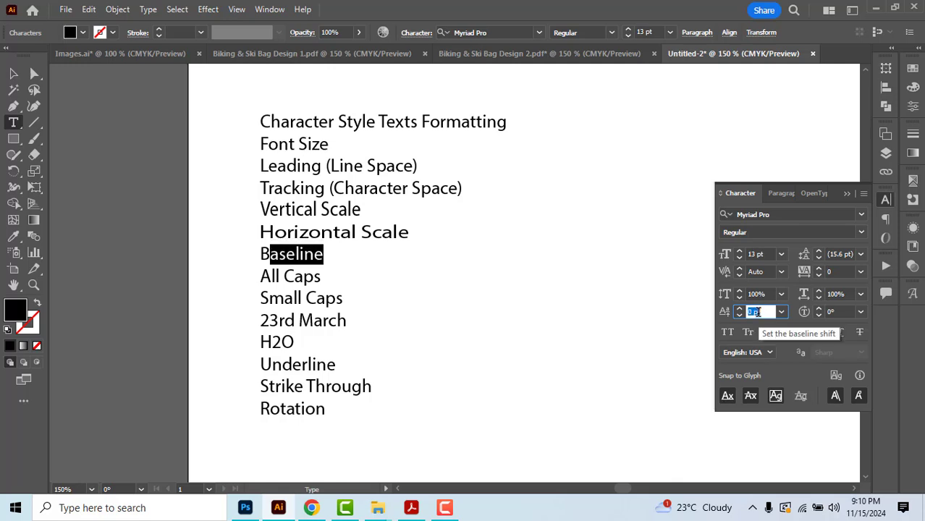
pyautogui.press('Up')
pyautogui.press('Up')
pyautogui.press('Up')
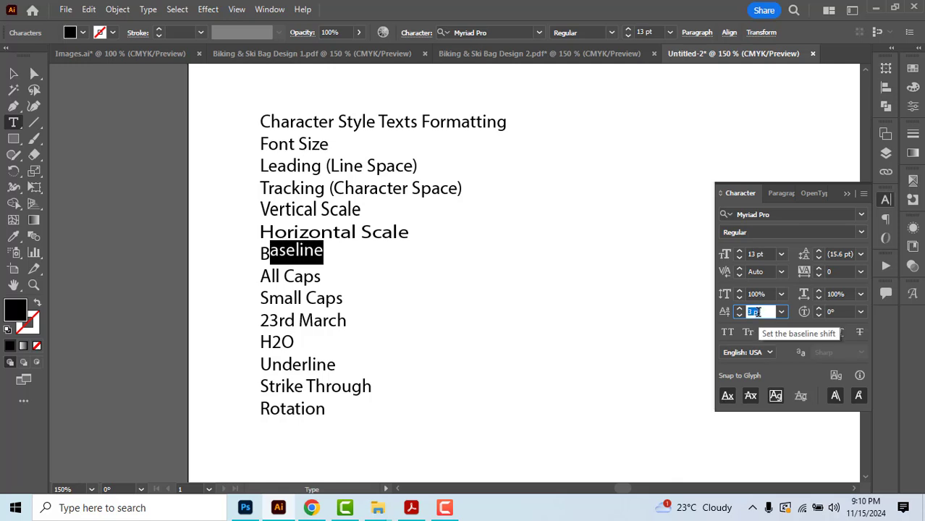
# Format the "All Caps" line as all caps and the "Small Caps" line as small caps.
pyautogui.moveTo(262, 278); pyautogui.dragTo(323, 278)
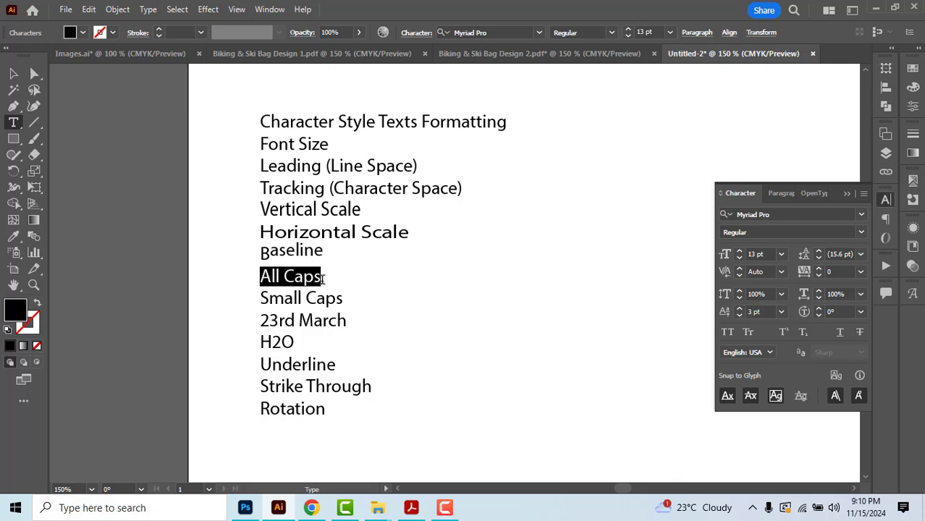
pyautogui.click(728, 332)
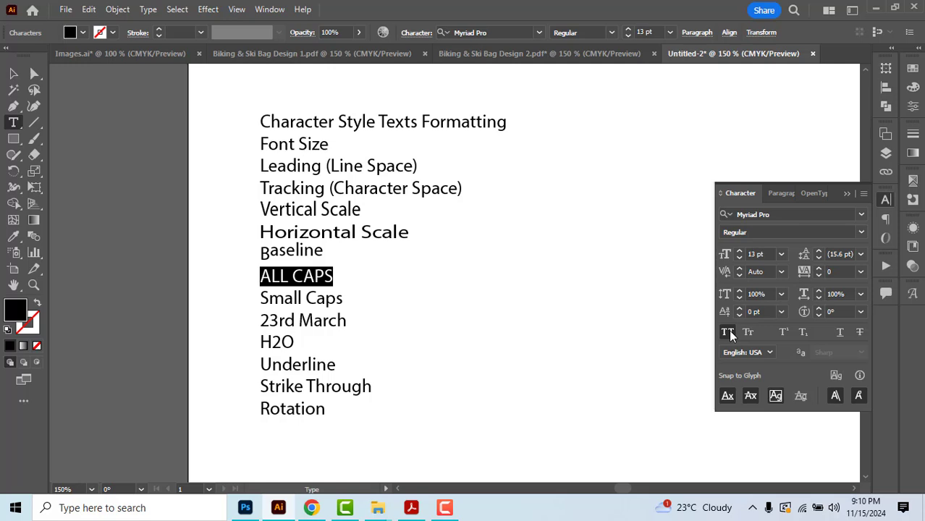
pyautogui.click(729, 332)
pyautogui.click(728, 330)
pyautogui.moveTo(260, 299); pyautogui.dragTo(390, 313)
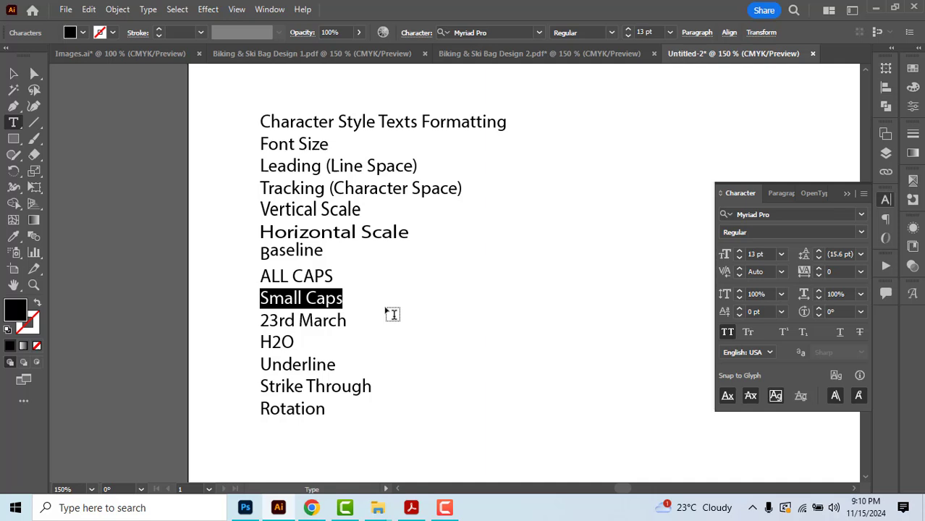
pyautogui.click(748, 332)
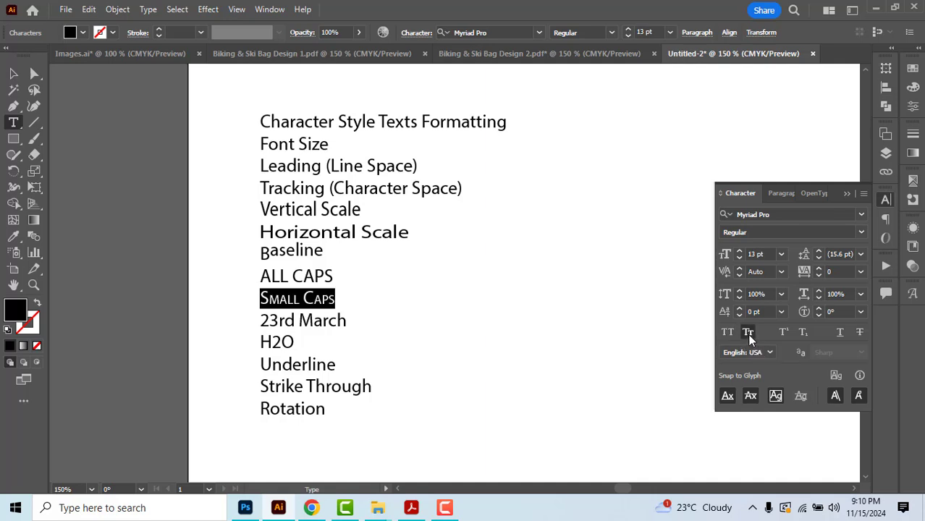
# Make the "rd" in "23rd March" superscript and the 2 in "H2O" subscript.
pyautogui.moveTo(280, 320); pyautogui.dragTo(295, 320)
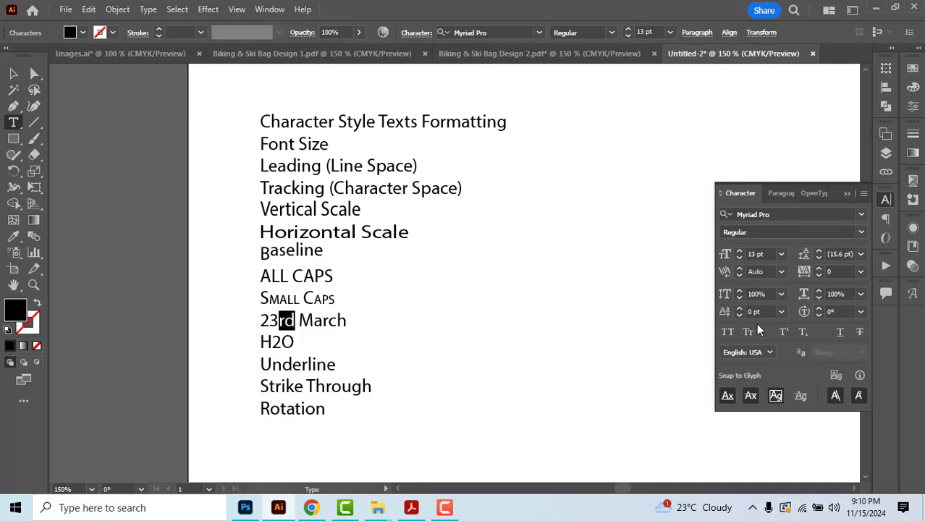
pyautogui.click(779, 331)
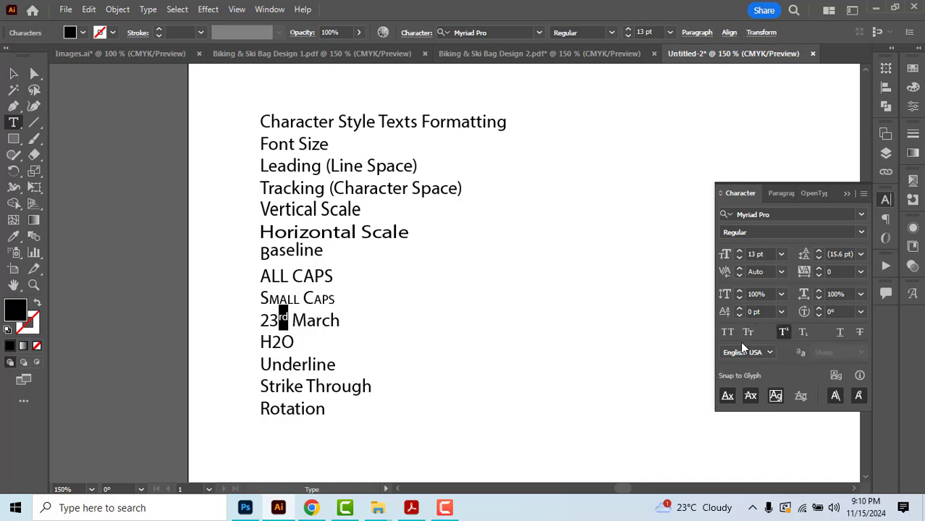
pyautogui.moveTo(272, 342); pyautogui.dragTo(475, 371)
pyautogui.click(803, 333)
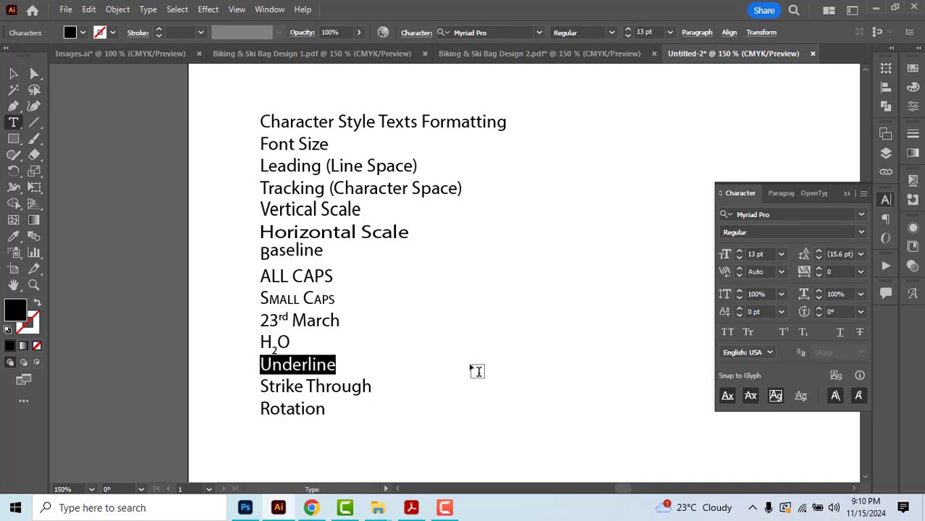
# Underline the "Underline" line and apply strikethrough to the "Strike Through" line.
pyautogui.click(839, 334)
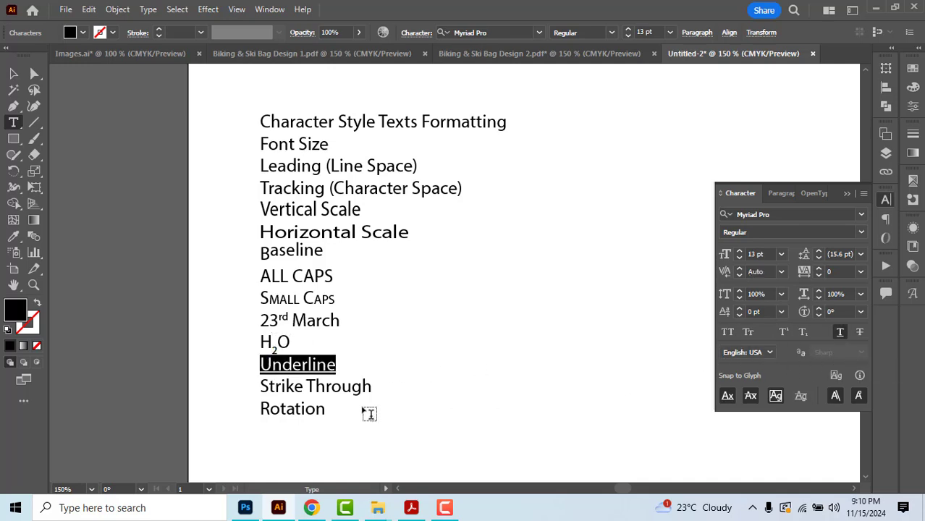
pyautogui.moveTo(262, 388); pyautogui.dragTo(615, 378)
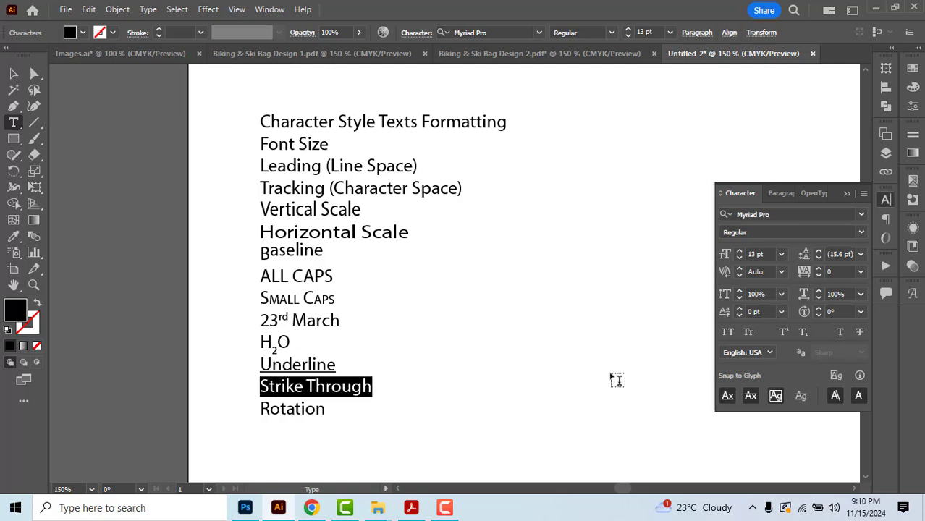
pyautogui.click(861, 333)
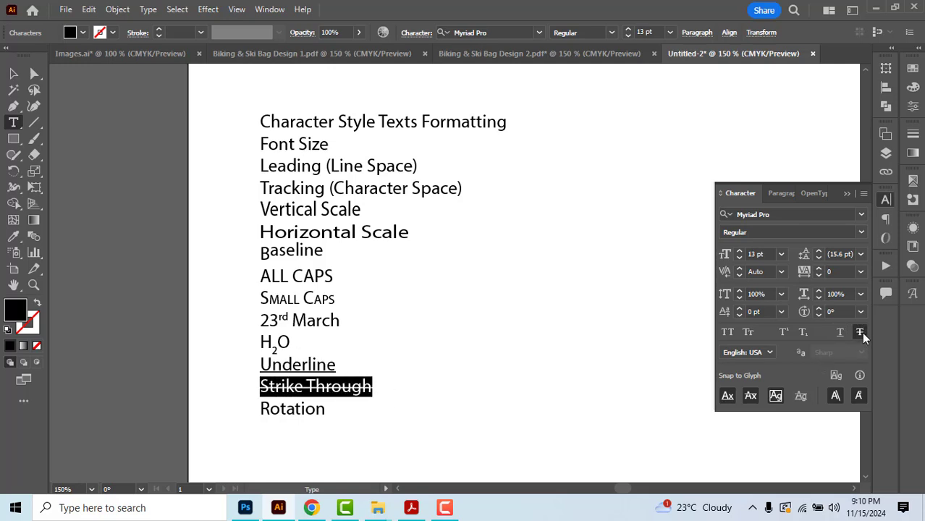
# Rotate the individual characters of the "Rotation" line by a negative angle so they lean clockwise, and finish editing the text.
pyautogui.moveTo(260, 407); pyautogui.dragTo(332, 409)
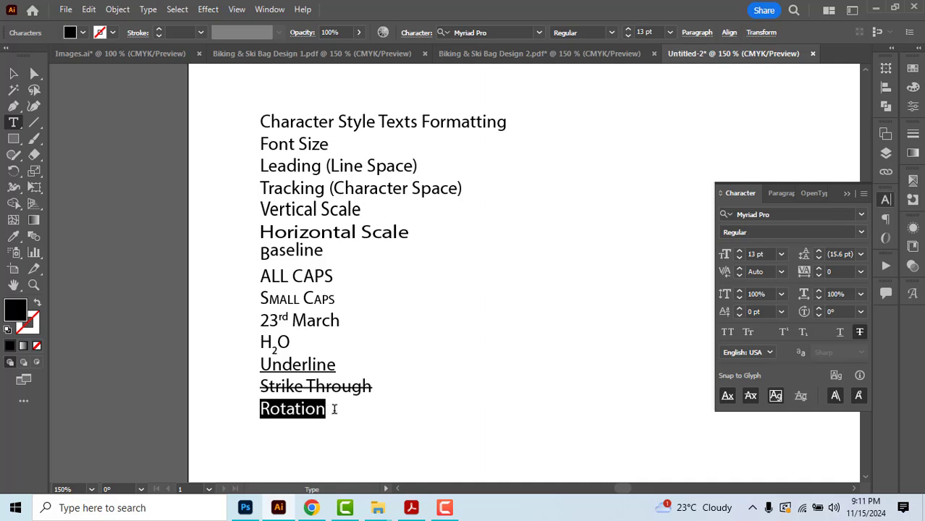
pyautogui.click(835, 312)
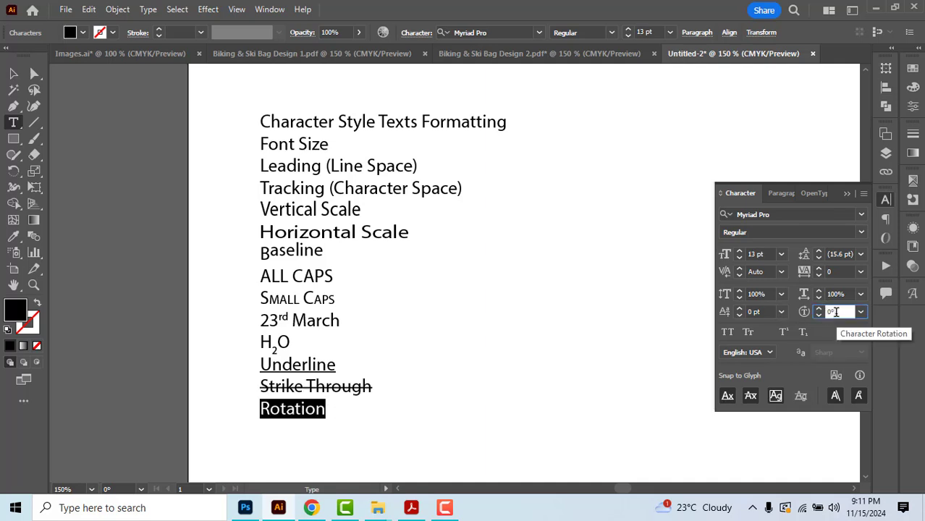
pyautogui.scroll(11, 836, 312)
pyautogui.scroll(-20, 834, 312)
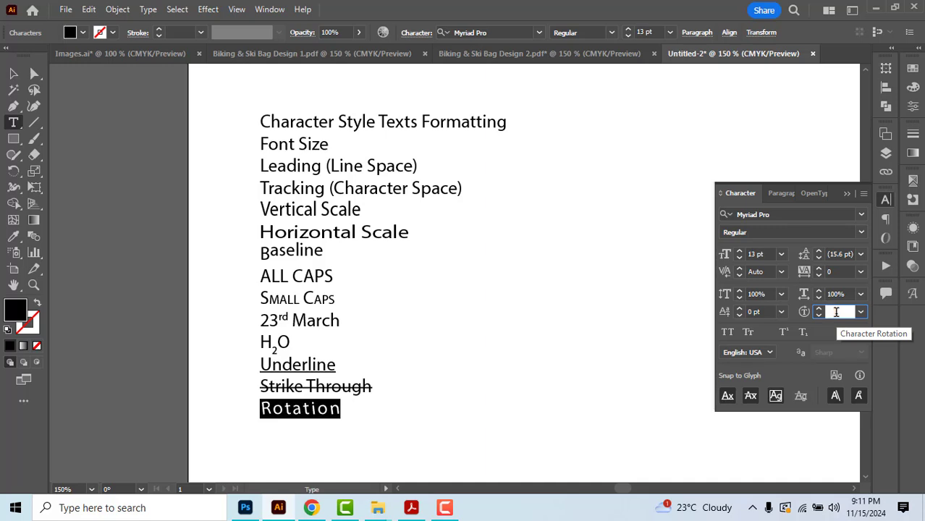
pyautogui.scroll(-5, 835, 312)
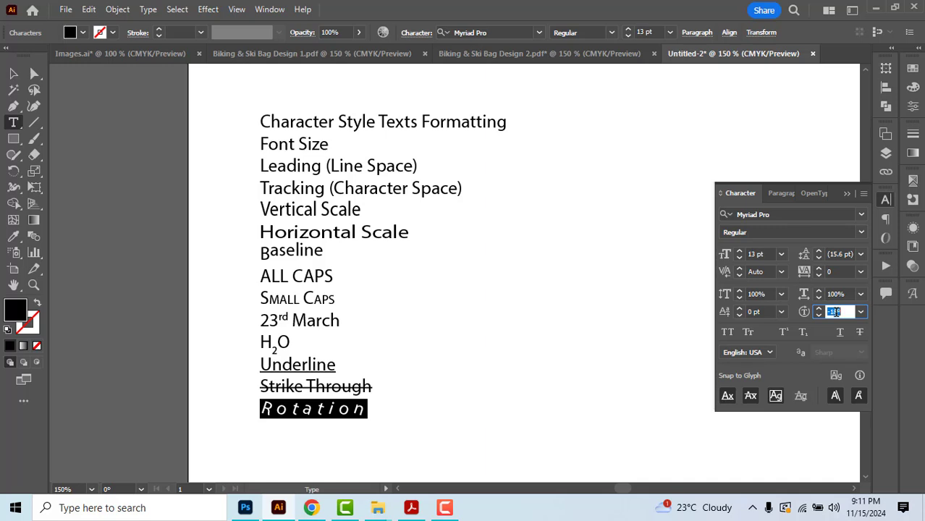
pyautogui.click(13, 73)
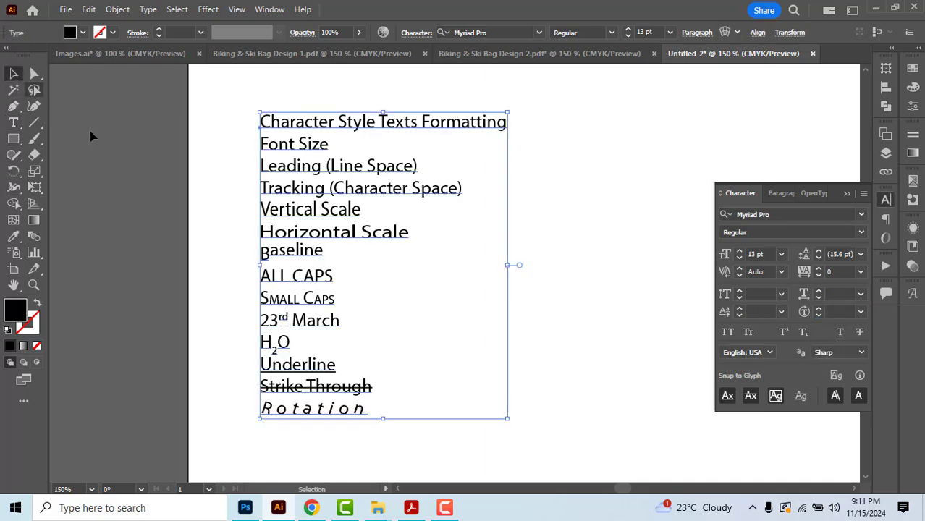
# Reset the character settings to their defaults and delete the formatted sample text block.
pyautogui.click(569, 252)
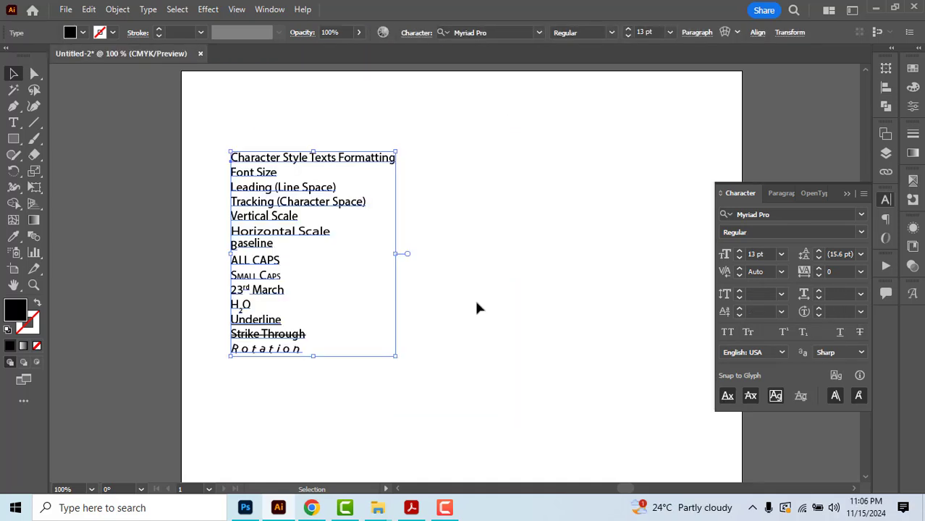
pyautogui.click(501, 184)
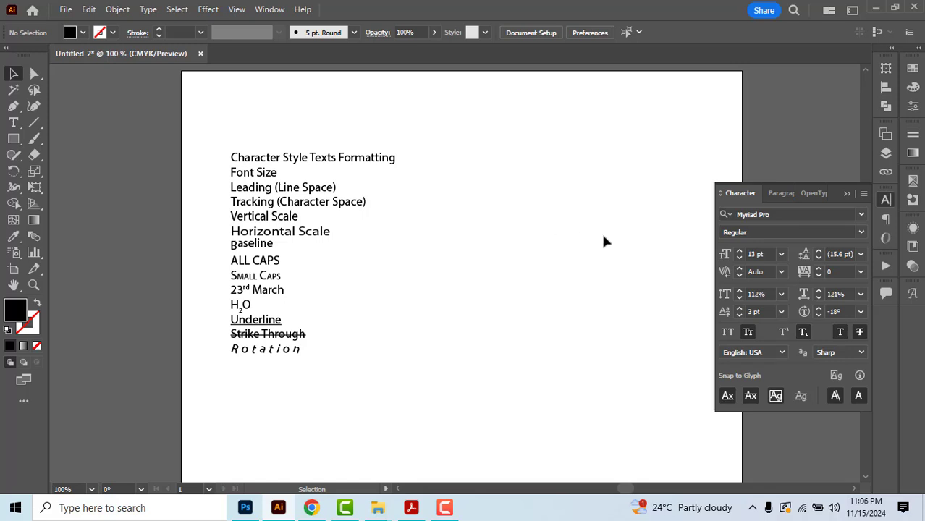
pyautogui.click(863, 195)
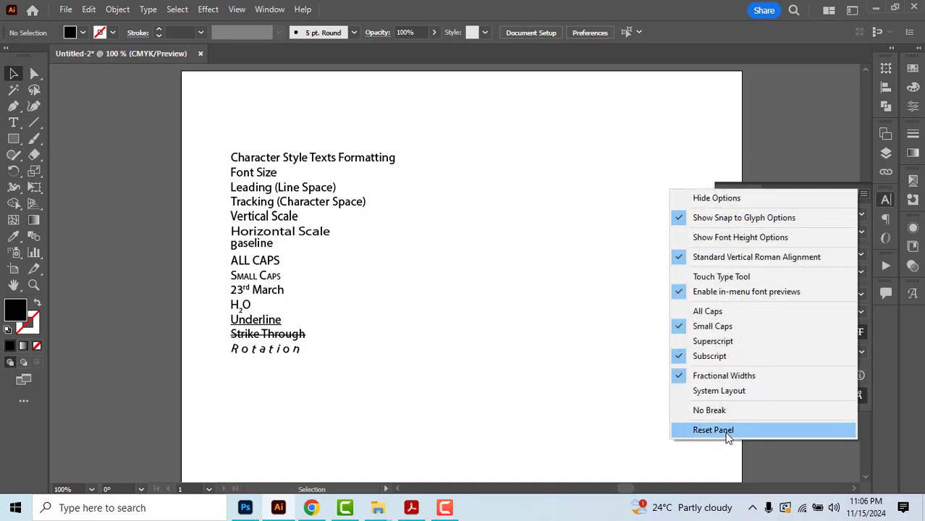
pyautogui.click(724, 431)
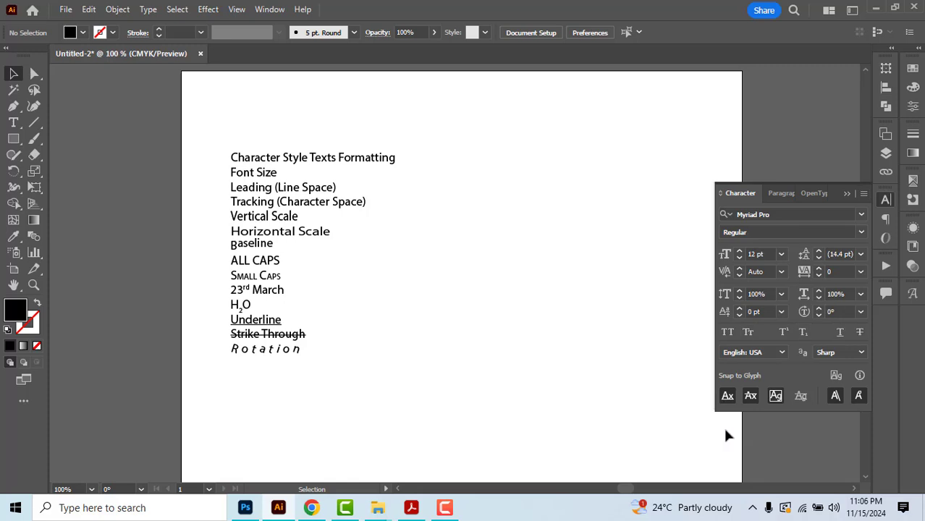
pyautogui.moveTo(209, 167); pyautogui.dragTo(249, 186)
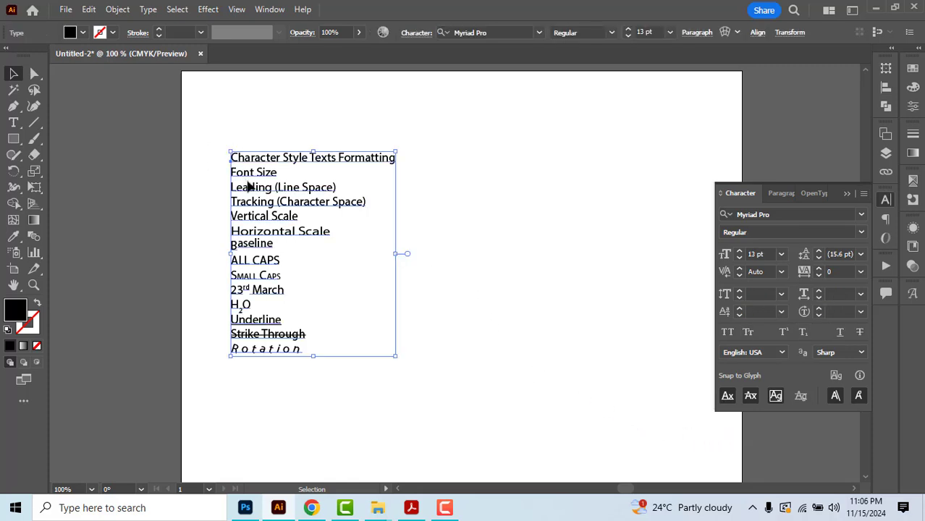
pyautogui.press('Delete')
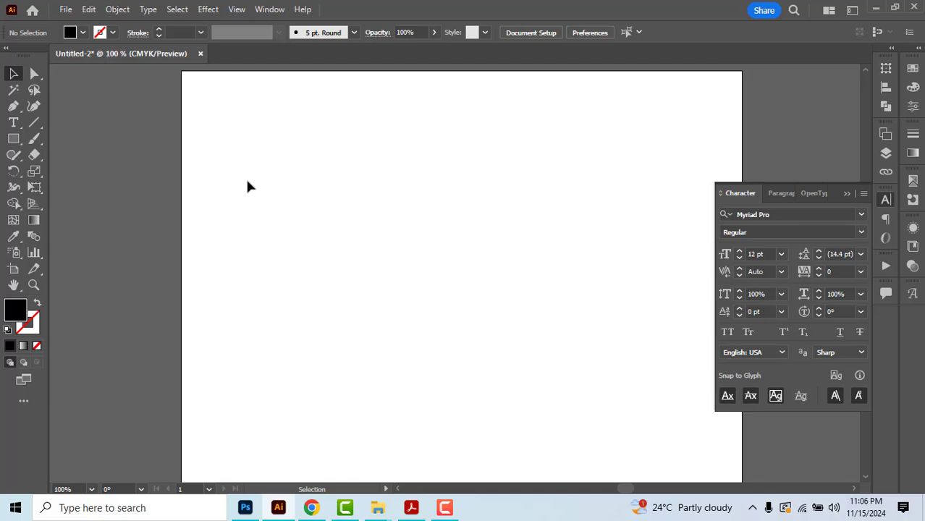
# Draw an area text frame covering most of the page and let it fill with placeholder text.
pyautogui.click(13, 125)
pyautogui.scroll(-2, 240, 118)
pyautogui.scroll(-1, 248, 123)
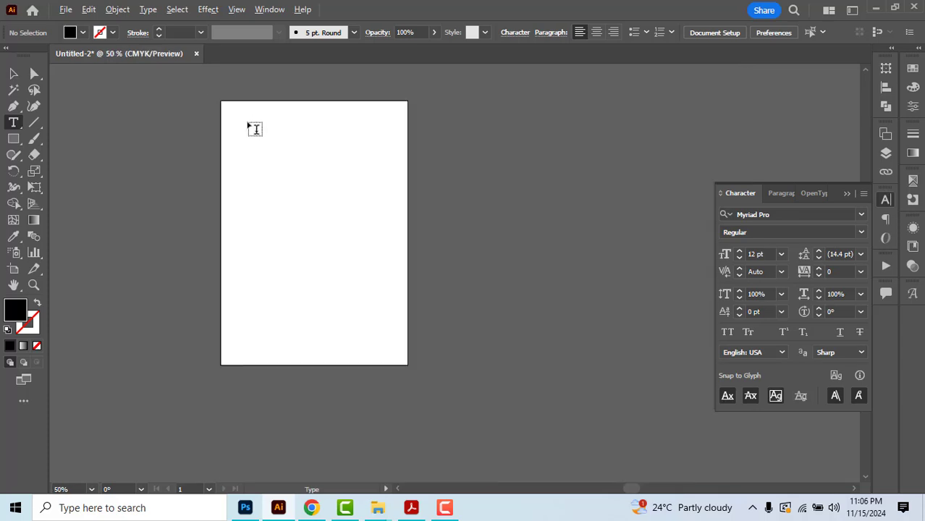
pyautogui.moveTo(261, 114); pyautogui.dragTo(425, 354)
pyautogui.scroll(2, 301, 128)
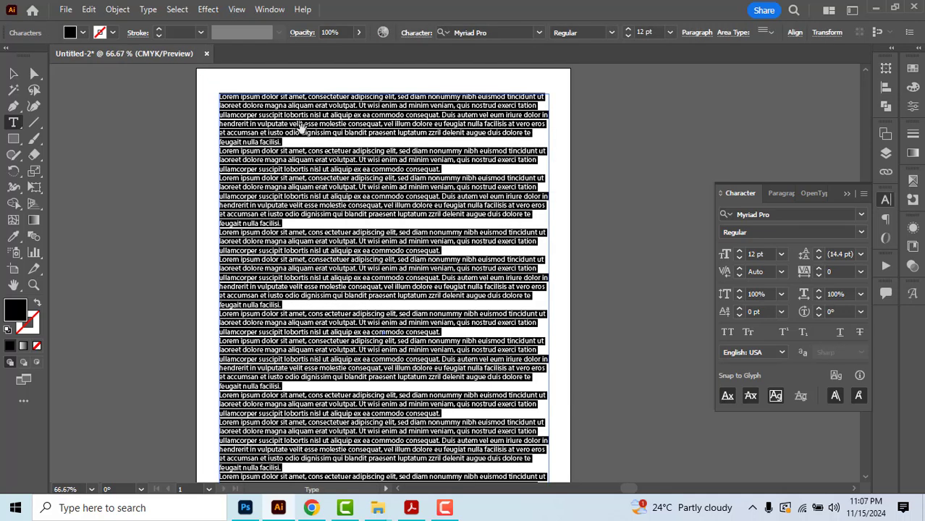
# Overwrite the selected placeholder text with random letters, and undo the replacement.
pyautogui.write('askjhasd')
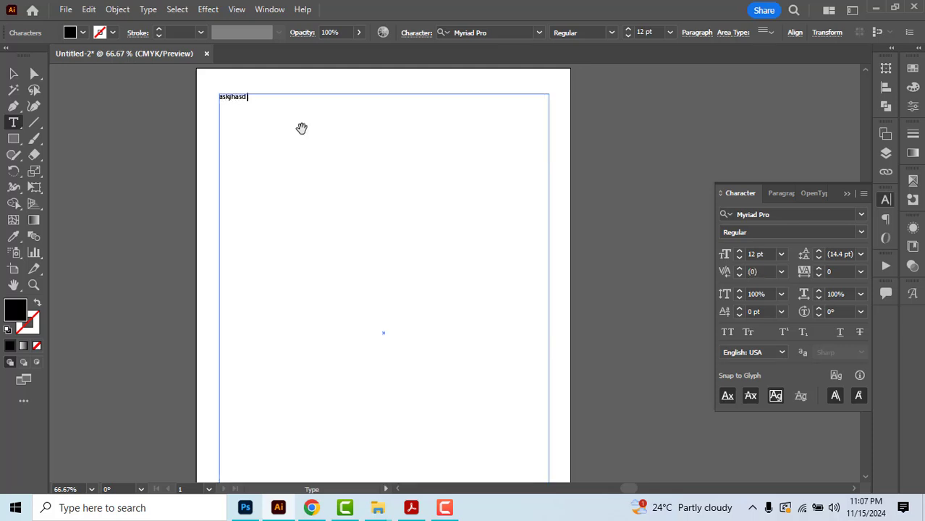
pyautogui.write(' asdkjhasd asdkjasd asdkja')
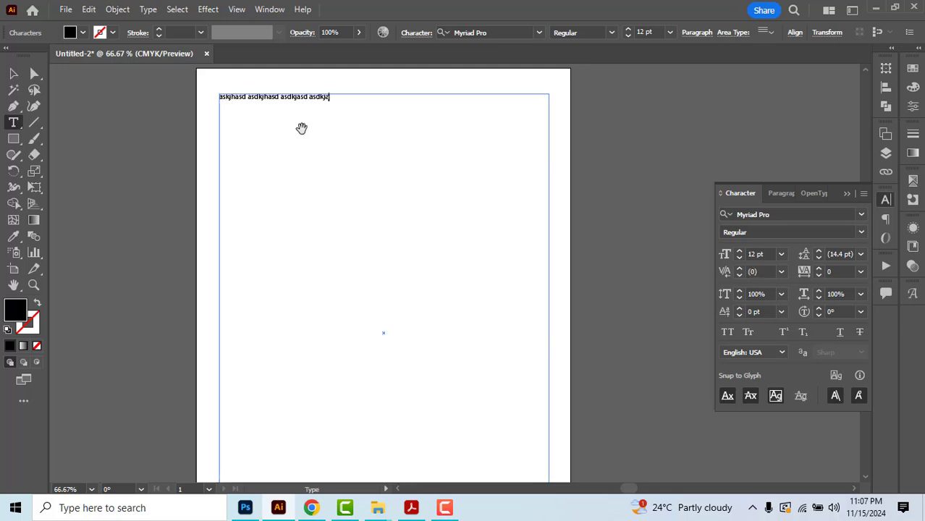
pyautogui.write('s asdkj asdkj')
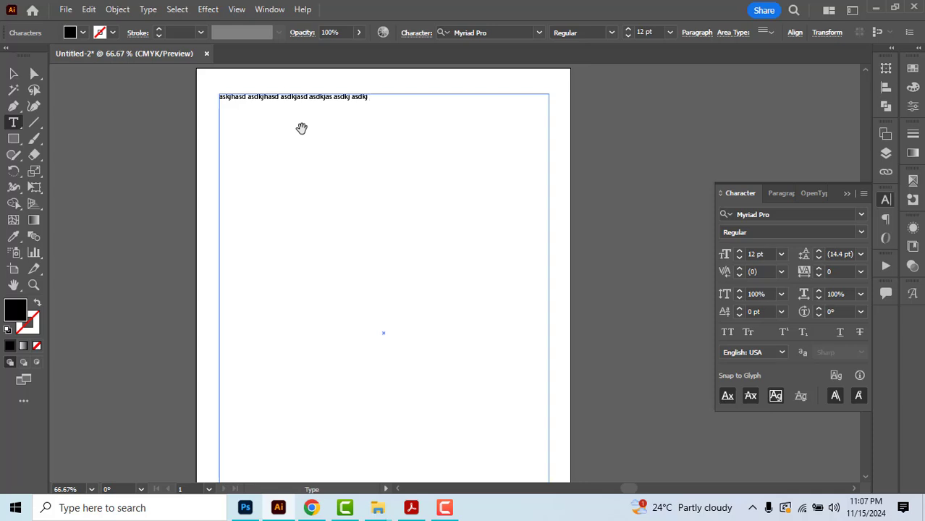
pyautogui.press('Escape')
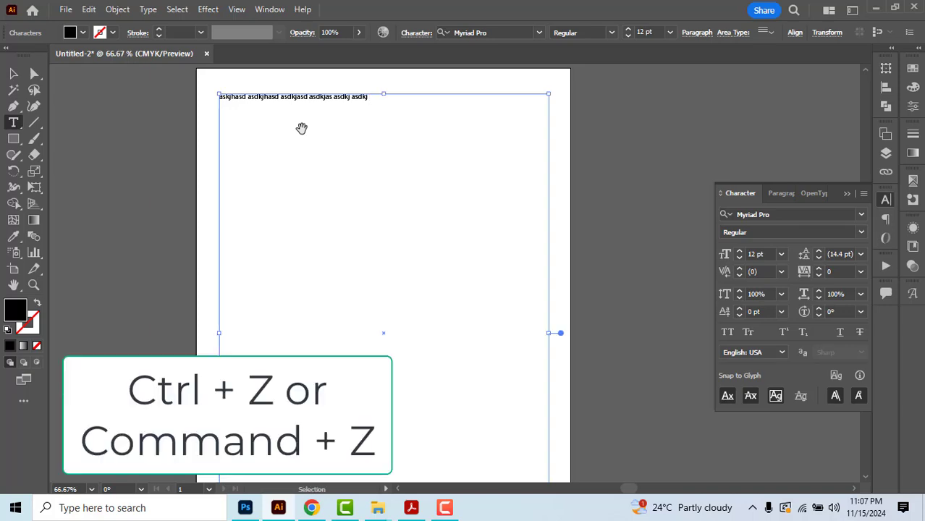
pyautogui.hotkey('ctrl', 'z')
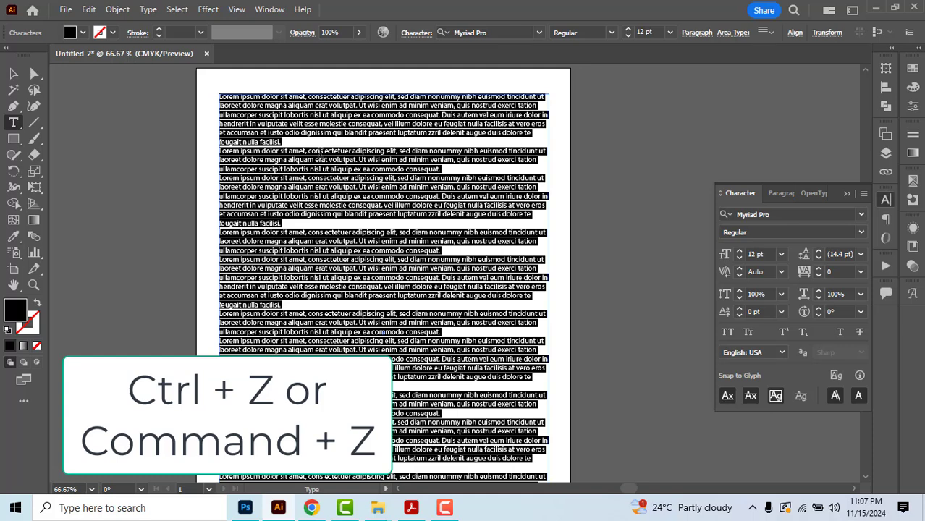
# Try selecting increasing amounts of the placeholder text: the word "Lorem", the first paragraph and the entire text.
pyautogui.scroll(-1, 321, 150)
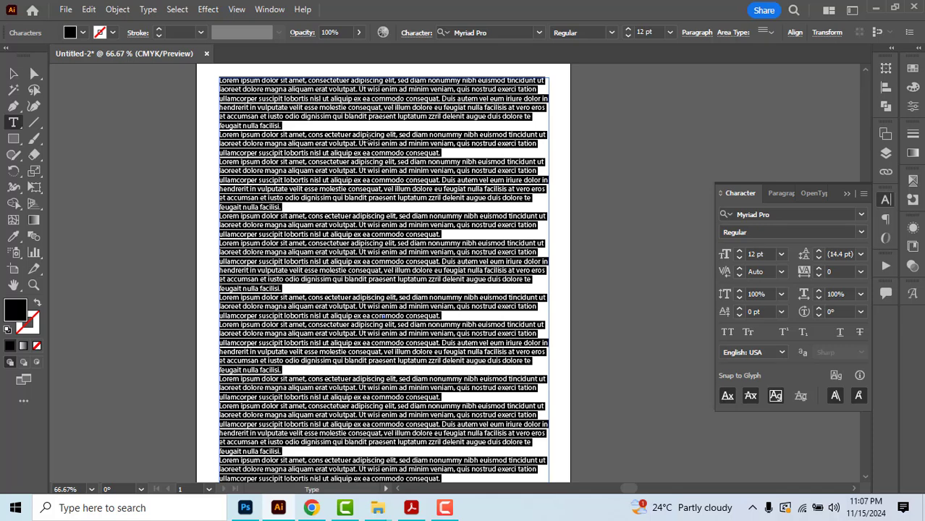
pyautogui.click(369, 137)
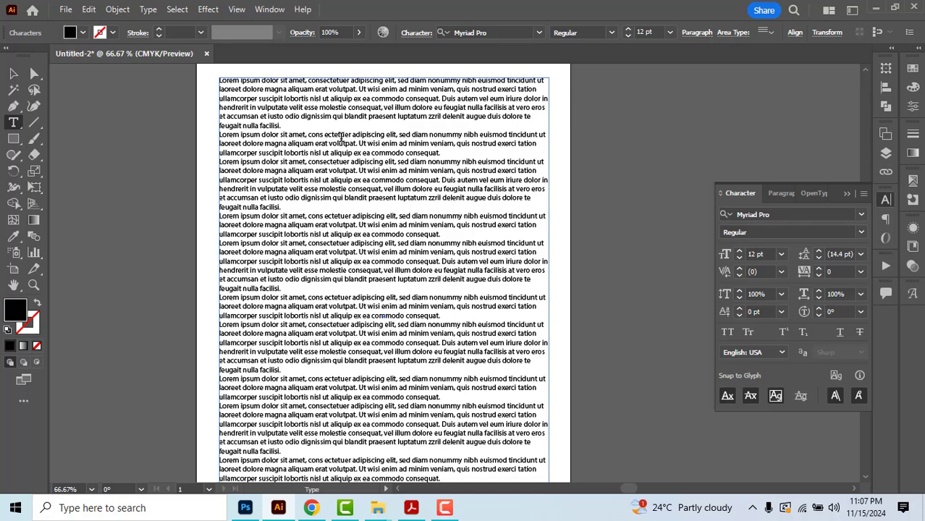
pyautogui.scroll(2, 229, 87)
pyautogui.doubleClick(229, 87)
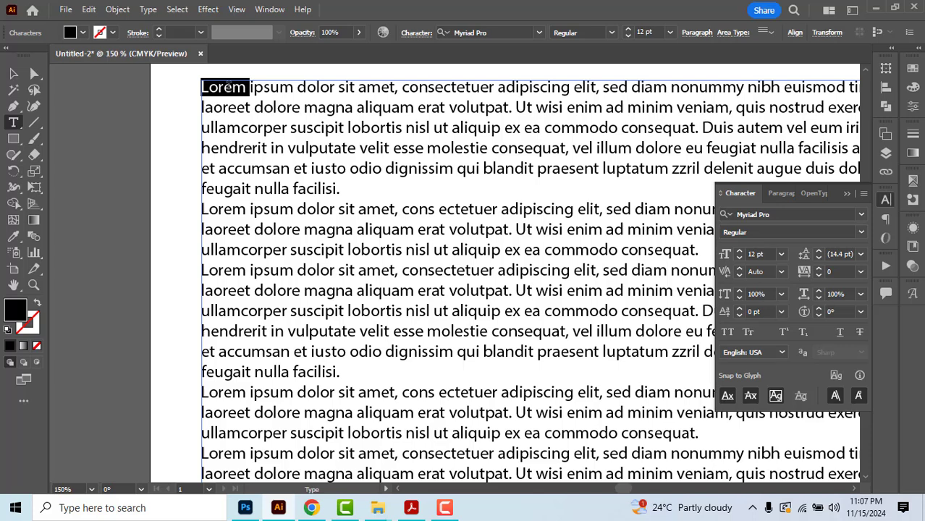
pyautogui.tripleClick(265, 107)
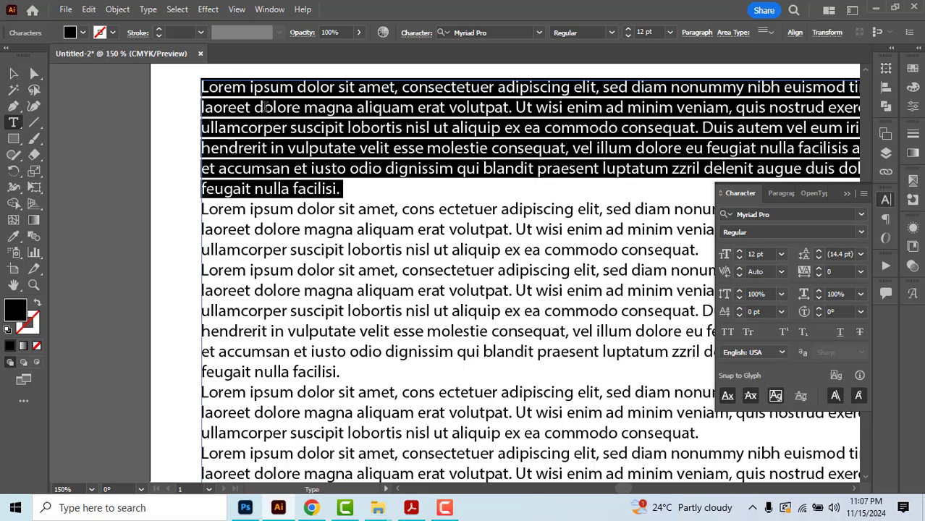
pyautogui.scroll(-1, 232, 128)
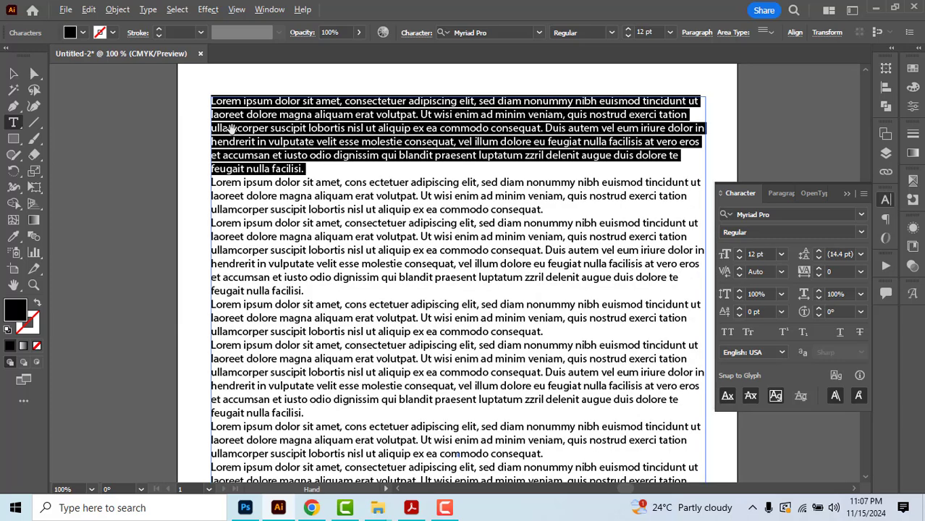
pyautogui.hotkey('ctrl', 'a')
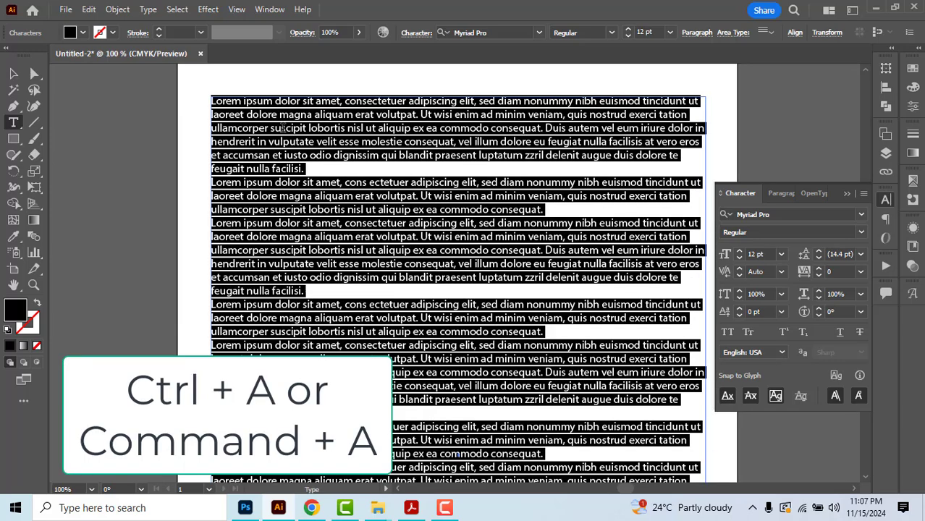
pyautogui.click(316, 168)
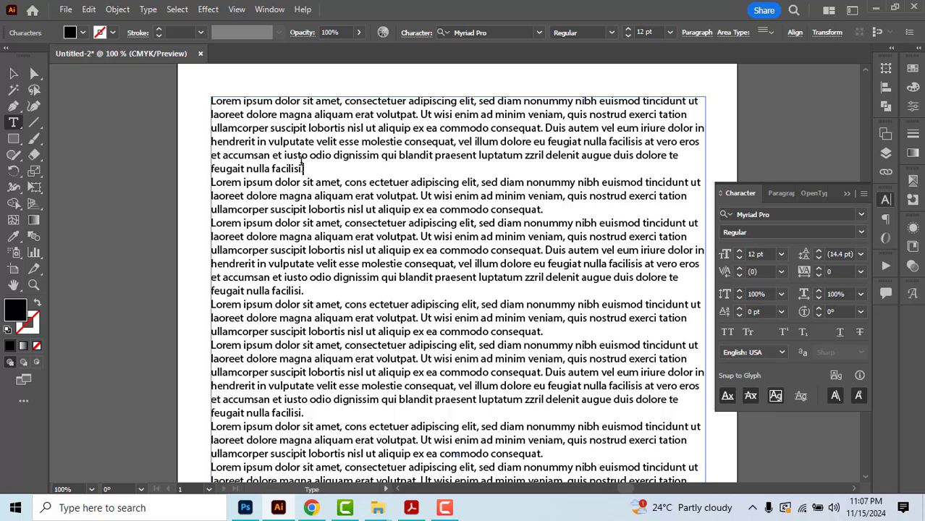
# Highlight each of the first four paragraphs one after another to distinguish where they begin and end.
pyautogui.scroll(-1, 284, 150)
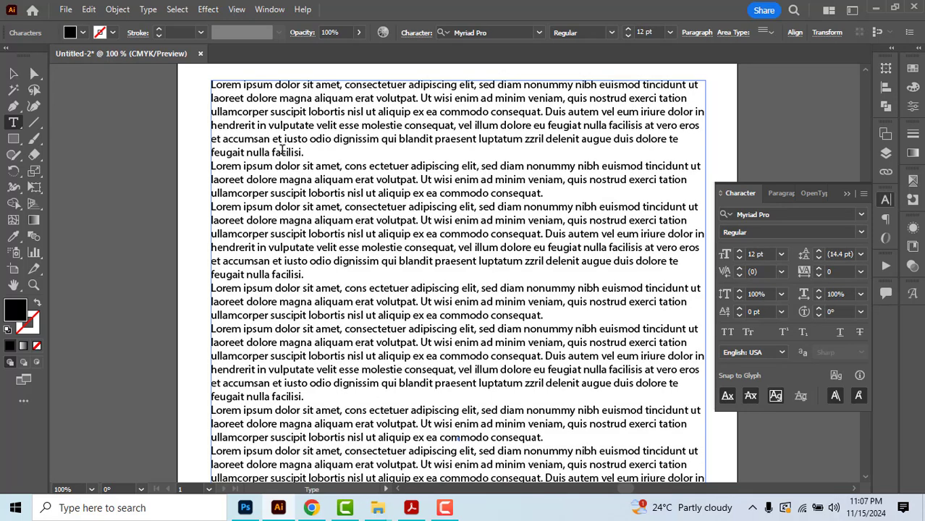
pyautogui.moveTo(211, 85); pyautogui.dragTo(316, 150)
pyautogui.doubleClick(309, 179)
pyautogui.tripleClick(309, 179)
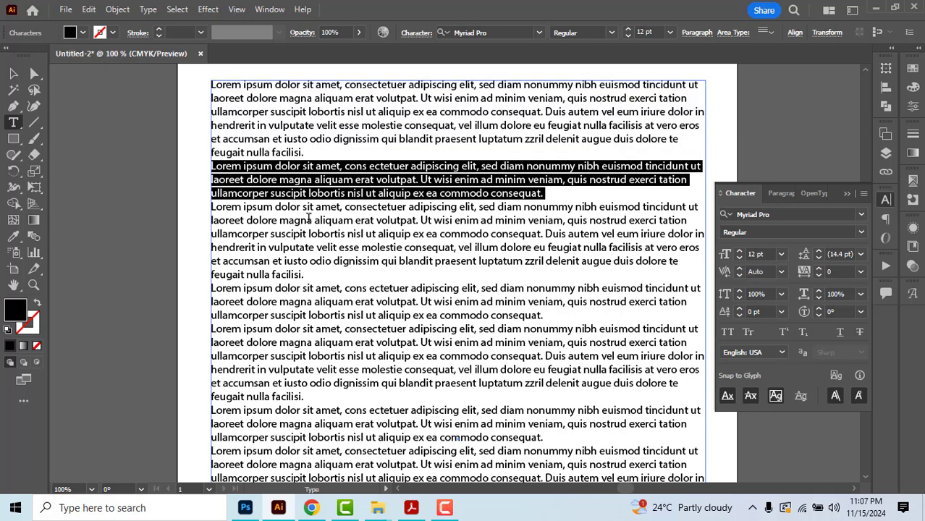
pyautogui.doubleClick(310, 220)
pyautogui.doubleClick(310, 234)
pyautogui.tripleClick(309, 234)
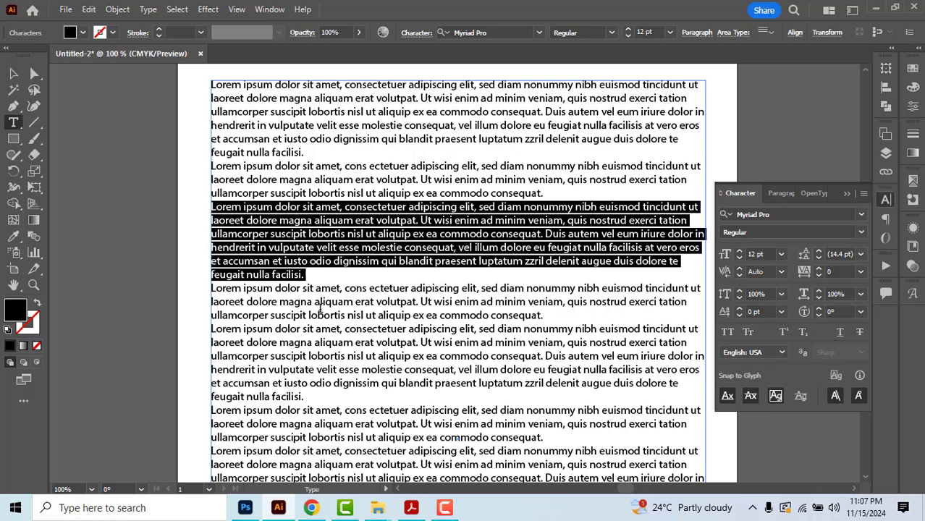
pyautogui.click(321, 307)
pyautogui.tripleClick(321, 307)
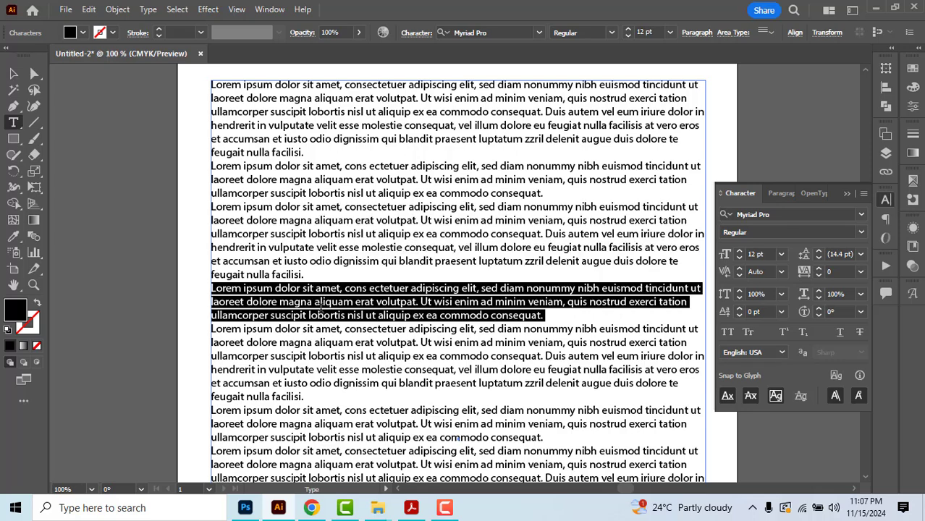
pyautogui.click(349, 262)
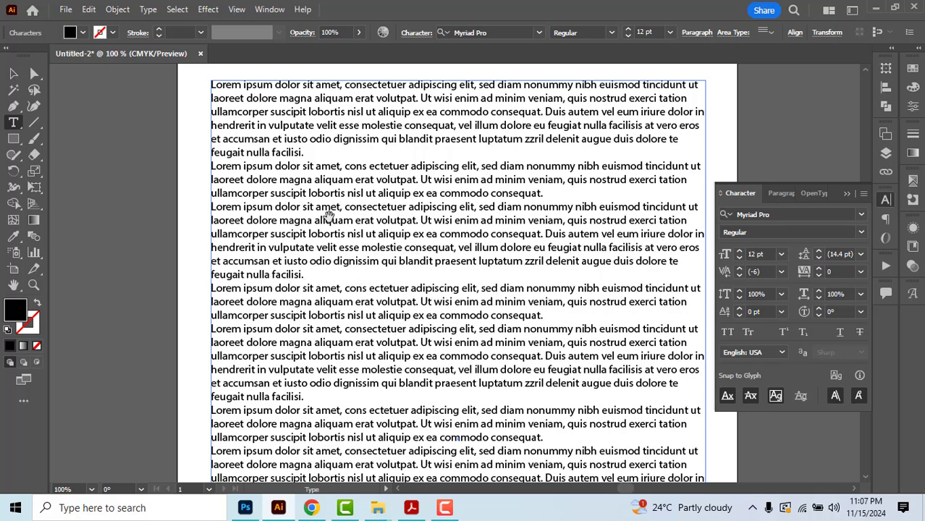
# Select the whole text frame and try centre and right alignment on its paragraphs.
pyautogui.scroll(-1, 330, 217)
pyautogui.scroll(1, 425, 229)
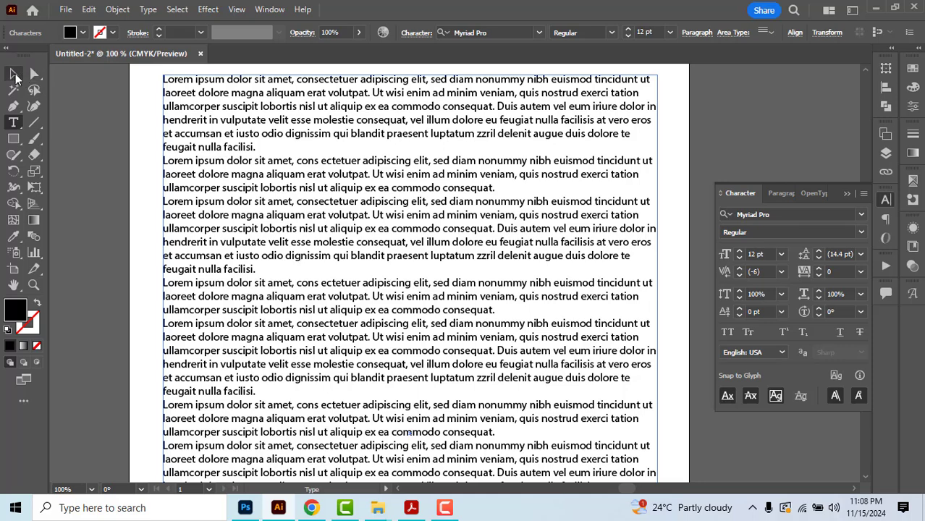
pyautogui.click(13, 73)
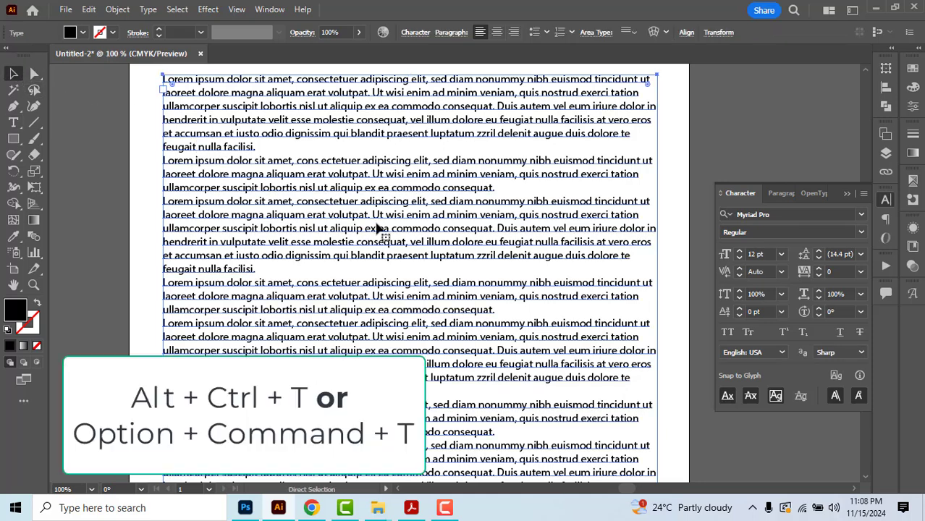
pyautogui.hotkey('ctrl', 'alt', 't')
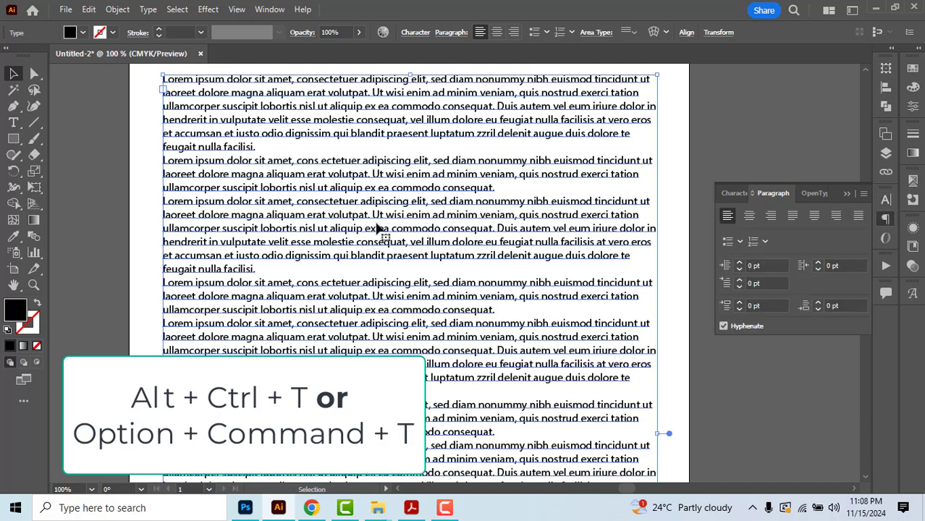
pyautogui.click(750, 217)
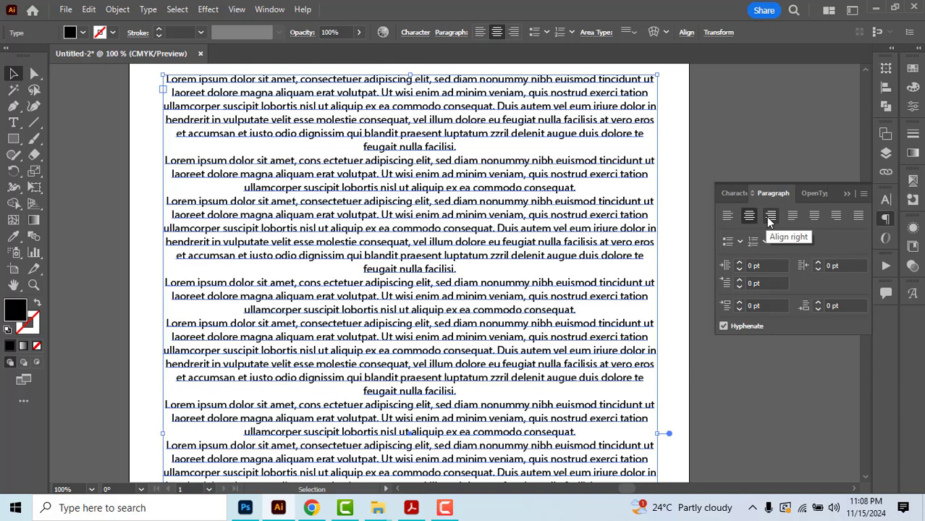
pyautogui.click(770, 217)
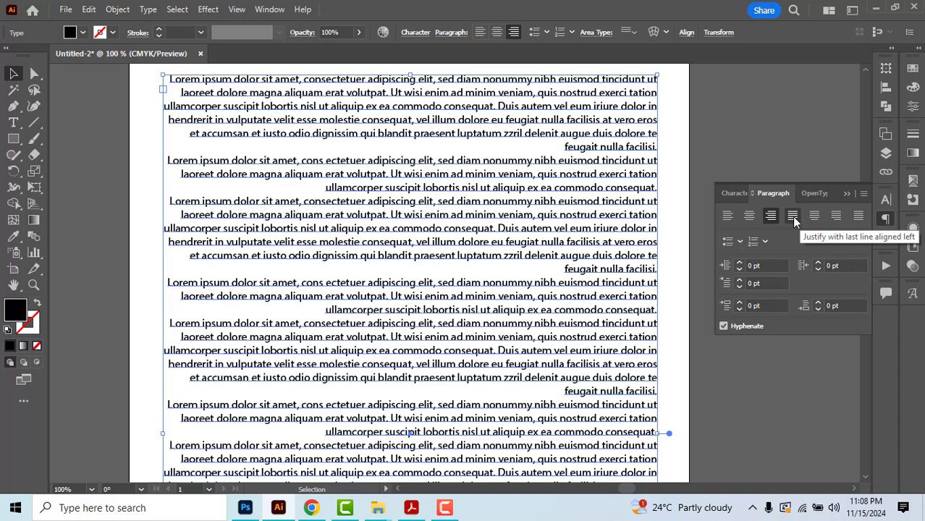
# Justify the text frame with the last line aligned left and turn off hyphenation.
pyautogui.click(792, 217)
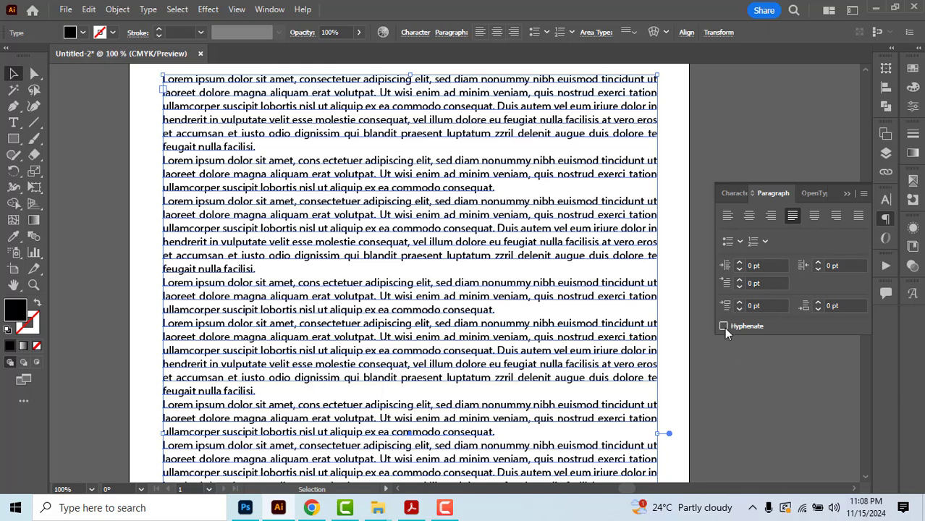
pyautogui.click(863, 195)
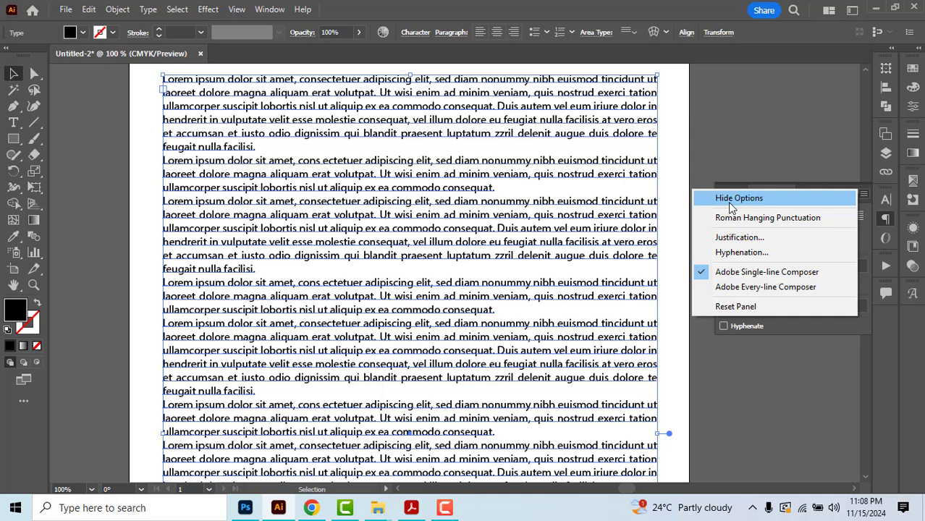
pyautogui.click(801, 329)
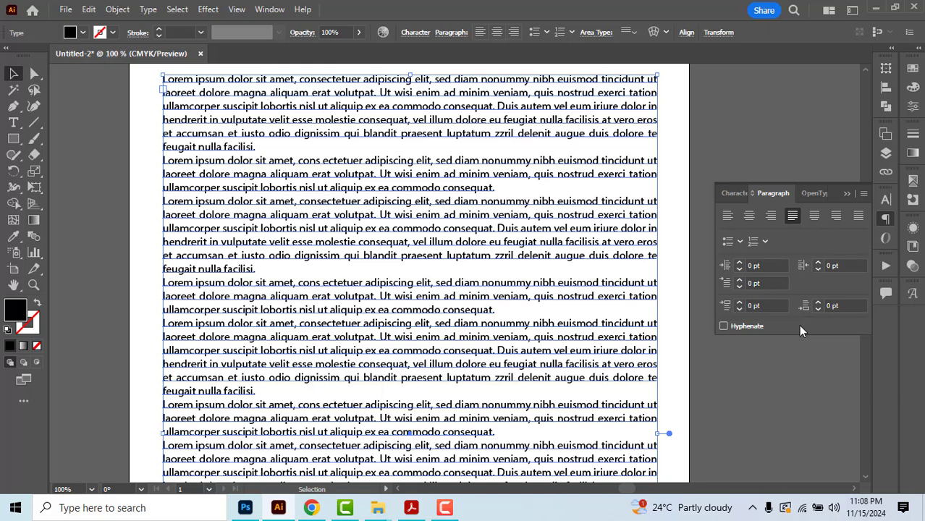
# Set the space before paragraph to 7 pt for all paragraphs in the text frame.
pyautogui.click(839, 306)
pyautogui.click(769, 306)
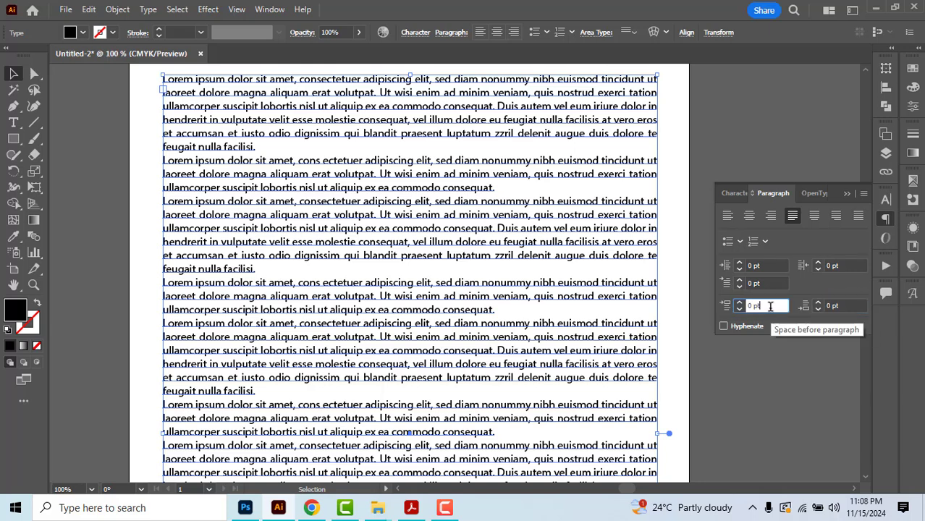
pyautogui.press('Up')
pyautogui.press('Up')
pyautogui.press('Up')
pyautogui.press('Up')
pyautogui.press('Up')
pyautogui.press('Up')
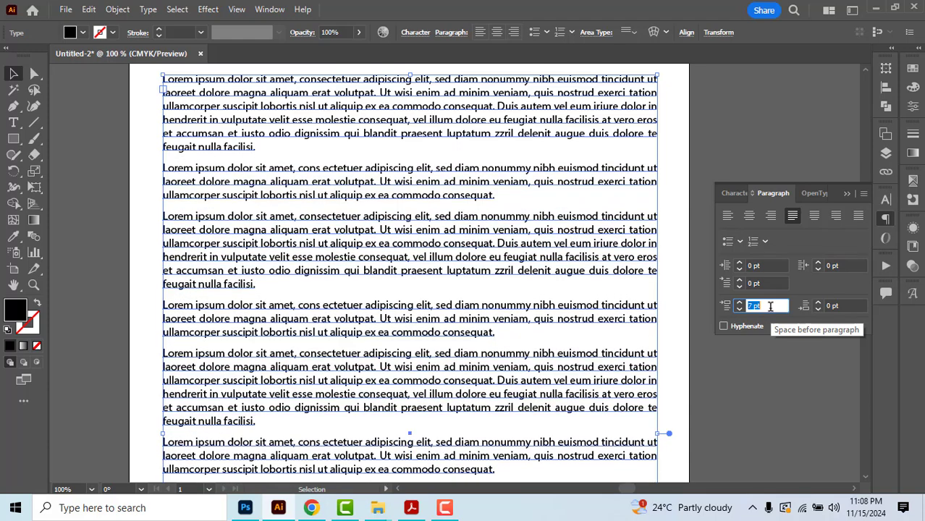
# Set the space before paragraph to 8 pt and the space after paragraph to 1 pt for the whole text frame.
pyautogui.click(849, 306)
pyautogui.press('Up')
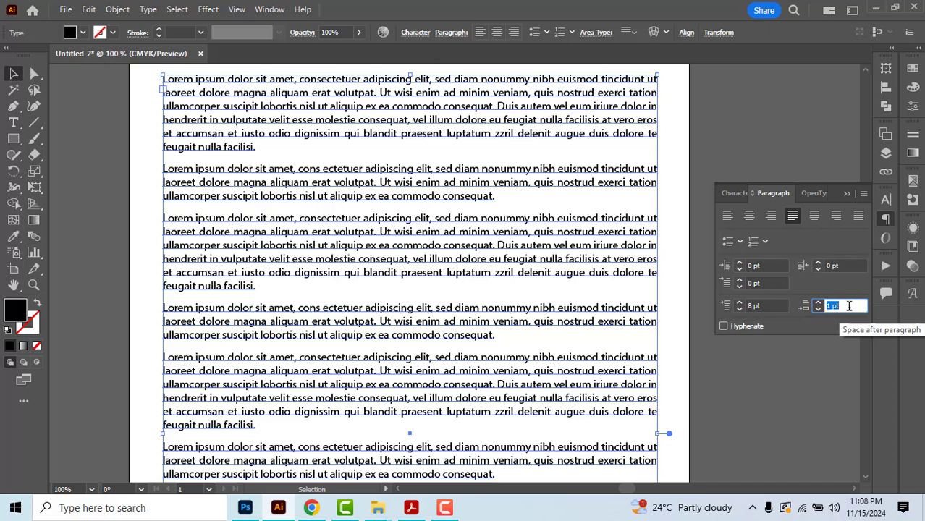
pyautogui.click(770, 266)
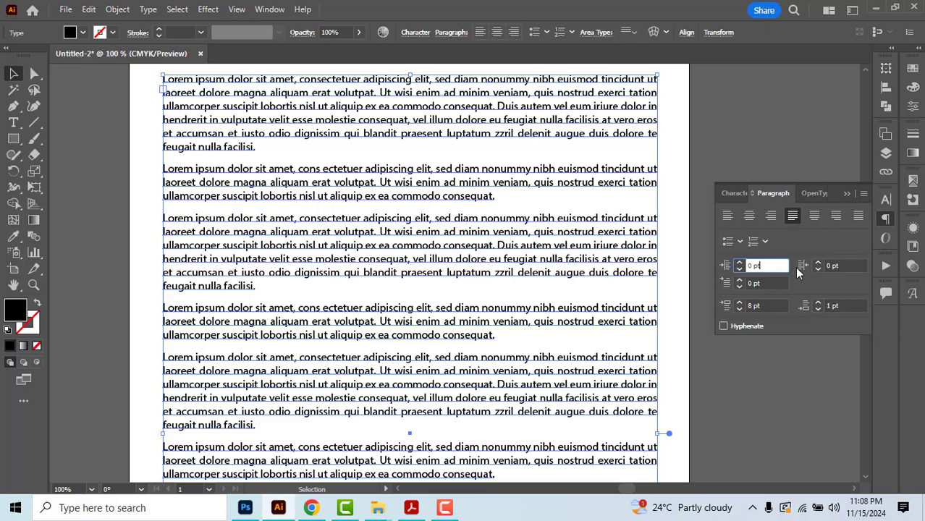
pyautogui.click(836, 266)
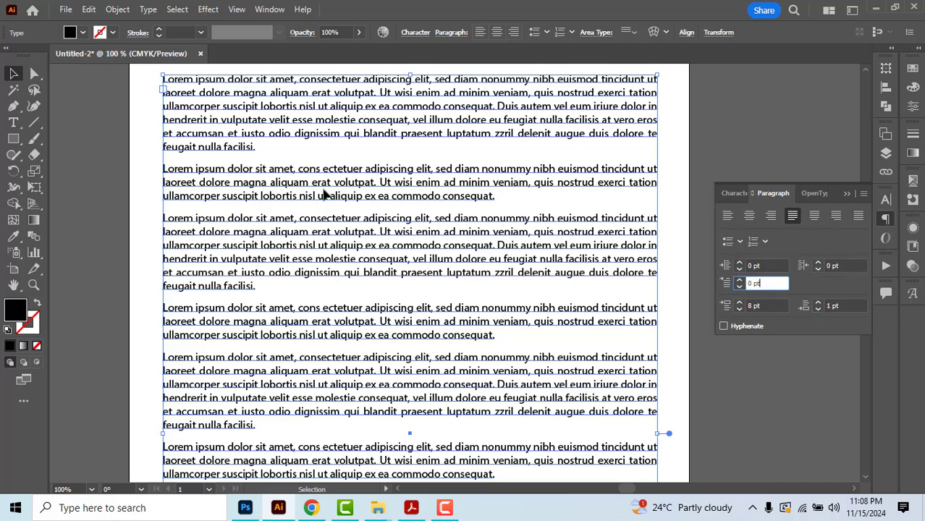
# Place the text cursor in the first paragraph and set its left indent to 19 pt.
pyautogui.scroll(1, 324, 186)
pyautogui.doubleClick(322, 159)
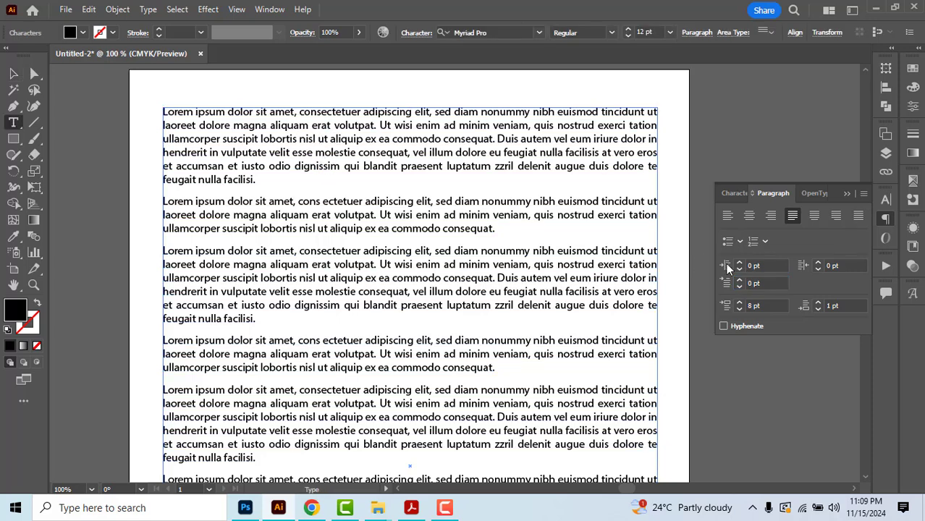
pyautogui.click(776, 265)
pyautogui.press('Up')
pyautogui.press('Up')
pyautogui.press('Up')
pyautogui.press('Up')
pyautogui.press('Up')
pyautogui.press('Up')
pyautogui.press('Up')
pyautogui.press('Up')
pyautogui.press('Up')
pyautogui.press('Up')
pyautogui.press('Up')
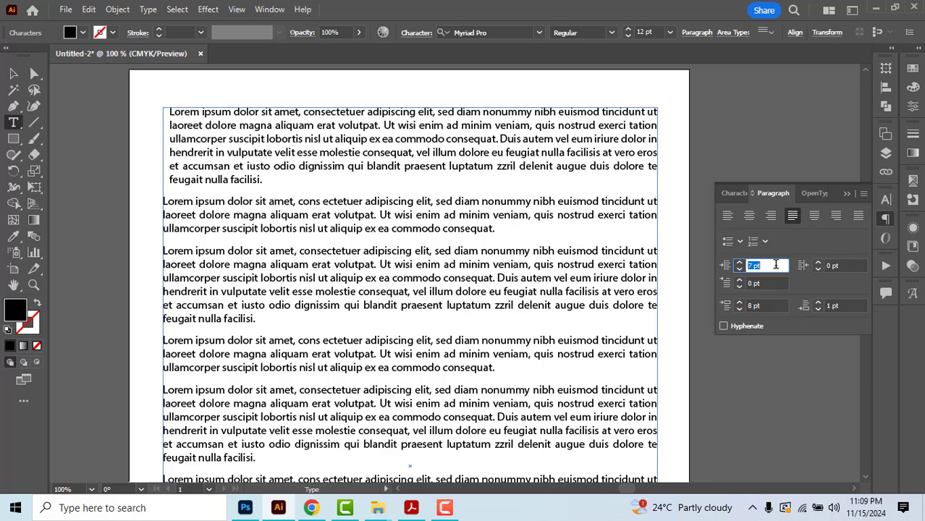
pyautogui.press('Up')
pyautogui.press('Up')
pyautogui.press('Up')
pyautogui.press('Up')
pyautogui.press('Up')
pyautogui.press('Up')
pyautogui.press('Up')
pyautogui.press('Up')
# Set the first paragraph's right indent to 26 pt.
pyautogui.click(846, 266)
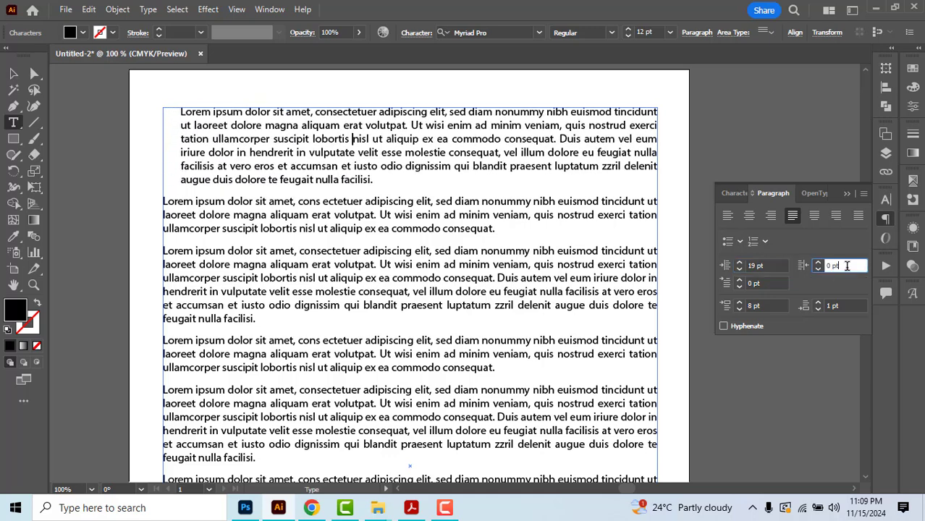
pyautogui.press('Up')
pyautogui.press('Up')
pyautogui.press('Up')
pyautogui.press('Up')
pyautogui.press('Up')
pyautogui.press('Up')
pyautogui.press('Up')
pyautogui.press('Up')
pyautogui.press('Up')
pyautogui.press('Up')
pyautogui.press('Up')
pyautogui.press('Up')
pyautogui.press('Up')
pyautogui.press('Up')
pyautogui.press('Up')
pyautogui.press('Up')
pyautogui.press('Up')
pyautogui.press('Up')
pyautogui.press('Up')
pyautogui.press('Up')
pyautogui.press('Up')
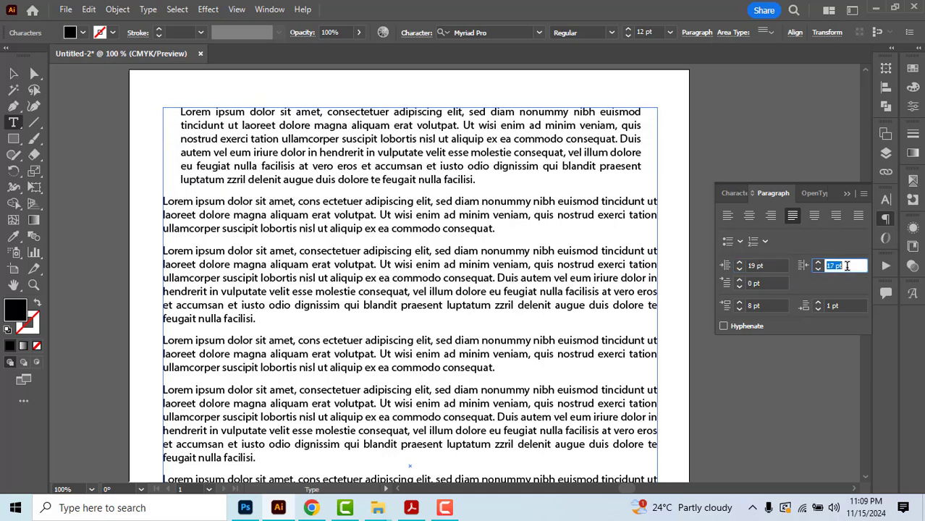
pyautogui.press('Up')
pyautogui.press('Up')
pyautogui.press('Up')
pyautogui.press('Up')
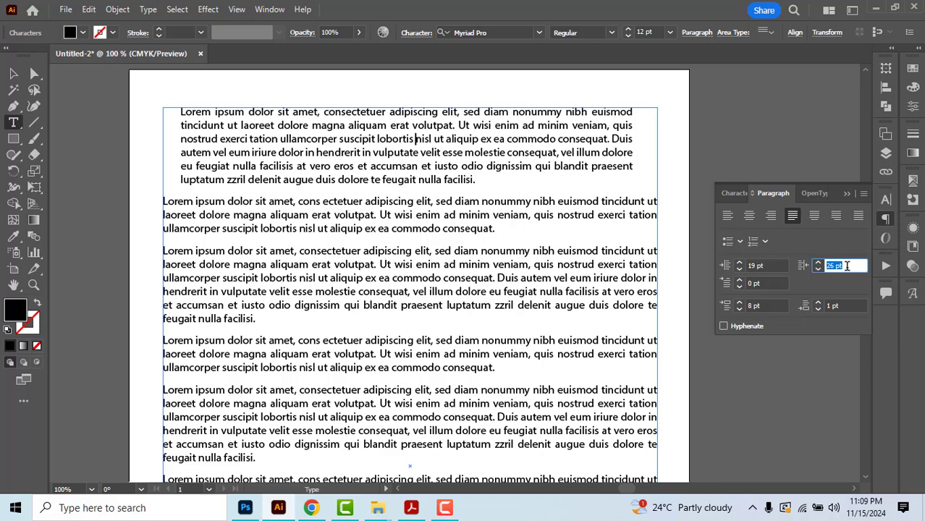
# Place the text cursor in the second paragraph and set its first-line left indent to 19 pt.
pyautogui.click(253, 215)
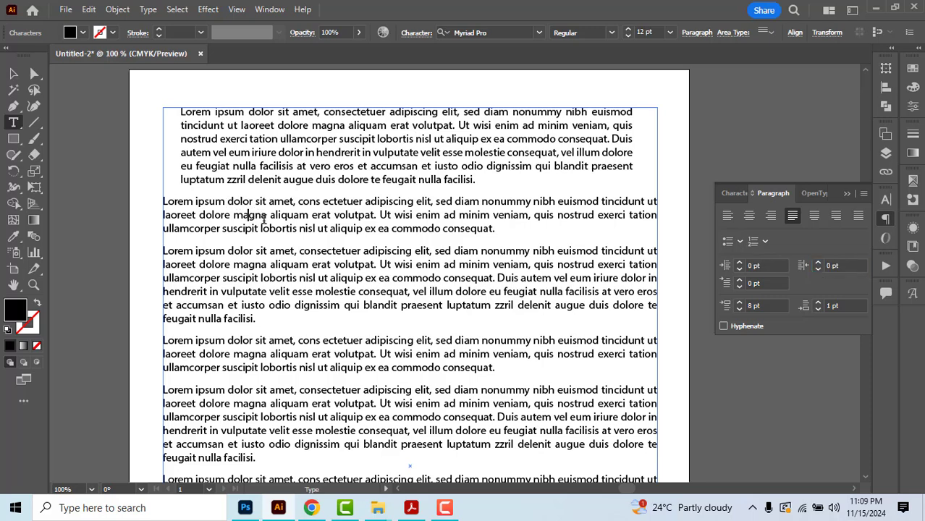
pyautogui.click(771, 283)
pyautogui.press('Up')
pyautogui.press('Up')
pyautogui.press('Up')
pyautogui.press('Up')
pyautogui.press('Up')
pyautogui.press('Up')
pyautogui.press('Up')
pyautogui.press('Up')
pyautogui.press('Up')
pyautogui.press('Up')
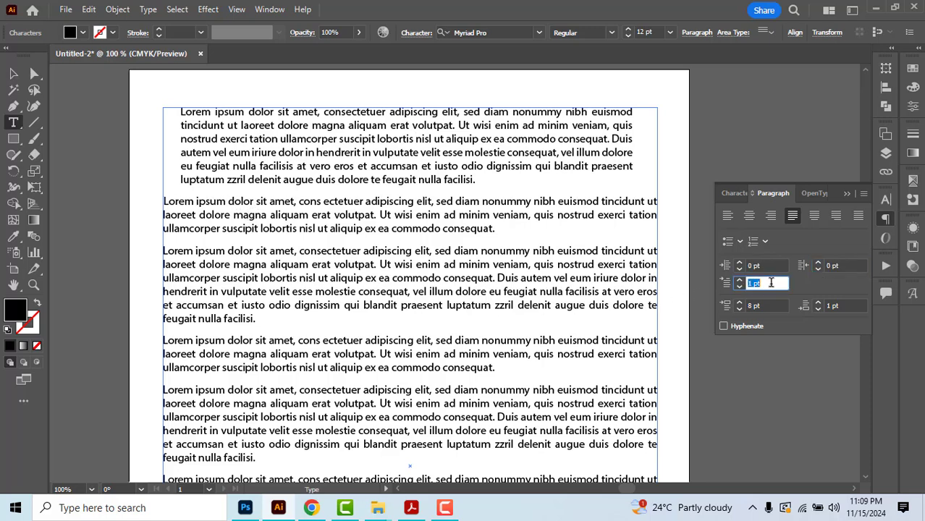
pyautogui.press('Up')
pyautogui.press('Up')
pyautogui.press('Up')
pyautogui.press('Up')
pyautogui.press('Up')
pyautogui.press('Up')
pyautogui.press('Up')
pyautogui.press('Up')
pyautogui.press('Up')
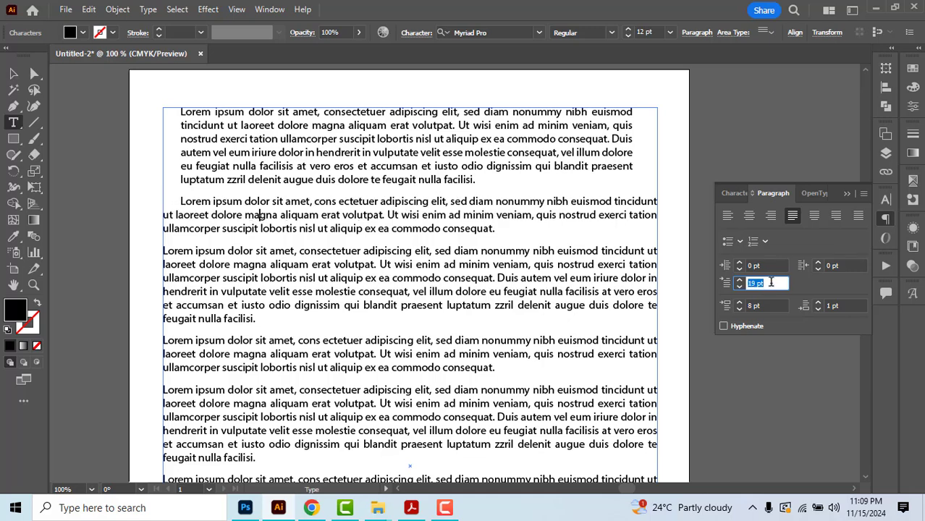
# Return the second paragraph's first-line left indent to 0 pt and keep its right indent at 0 pt.
pyautogui.write('0')
pyautogui.press('Tab')
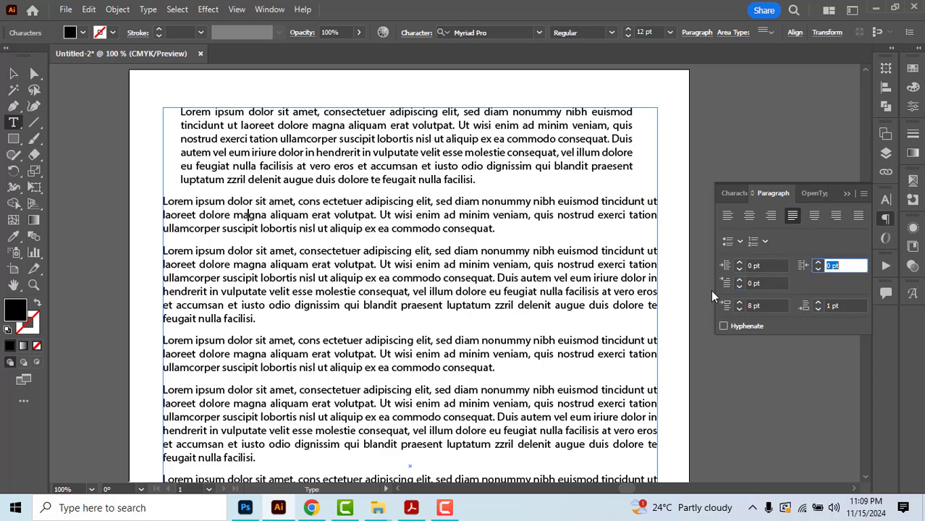
pyautogui.write('0')
# Reset the first paragraph's left and right indents to 0 pt.
pyautogui.click(483, 154)
pyautogui.click(767, 265)
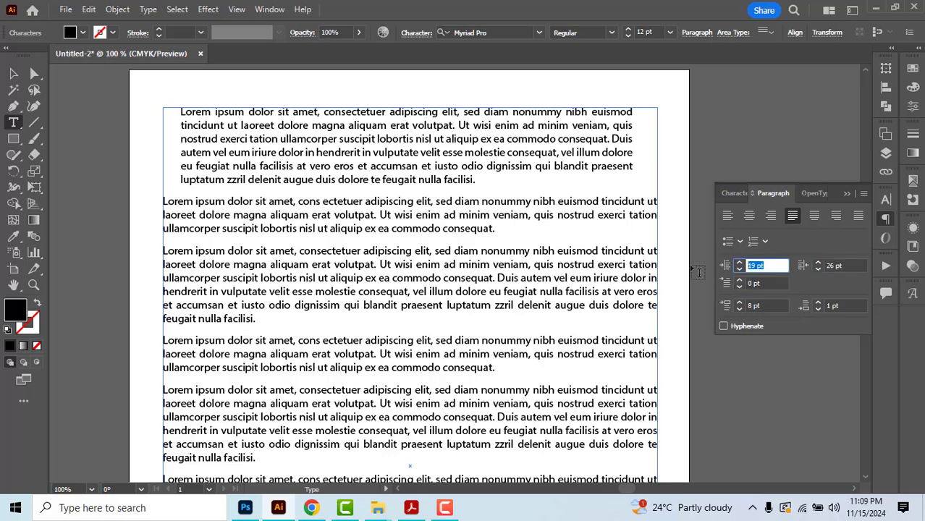
pyautogui.write('0')
pyautogui.click(827, 265)
pyautogui.write('0')
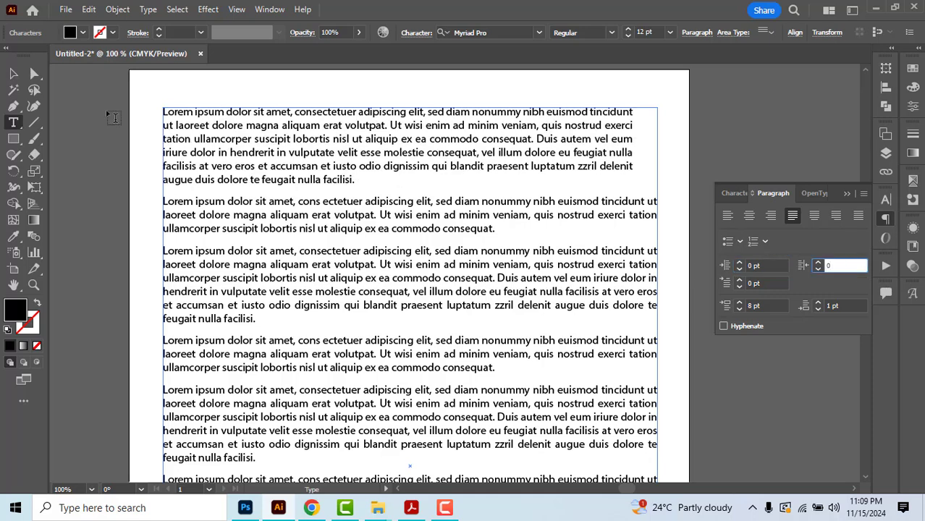
# Deselect the text and reset the paragraph settings to their defaults.
pyautogui.click(13, 73)
pyautogui.click(119, 149)
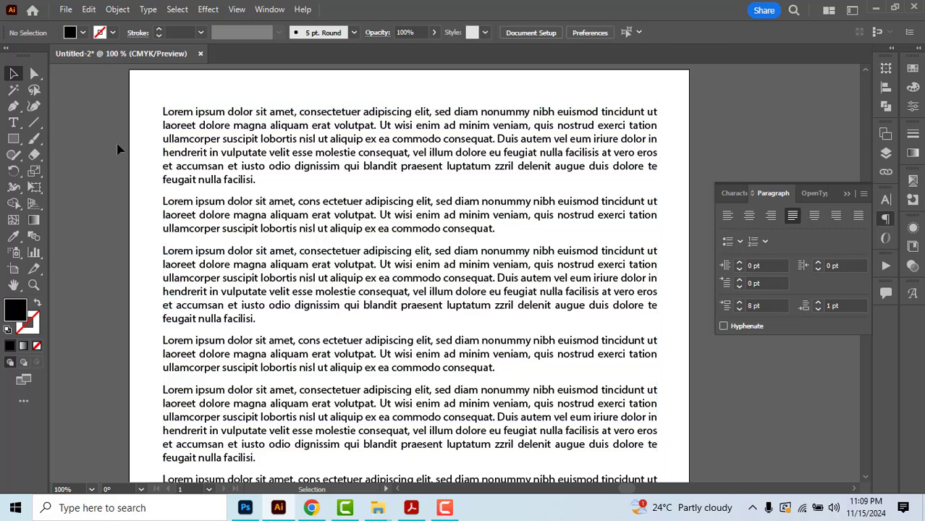
pyautogui.click(863, 193)
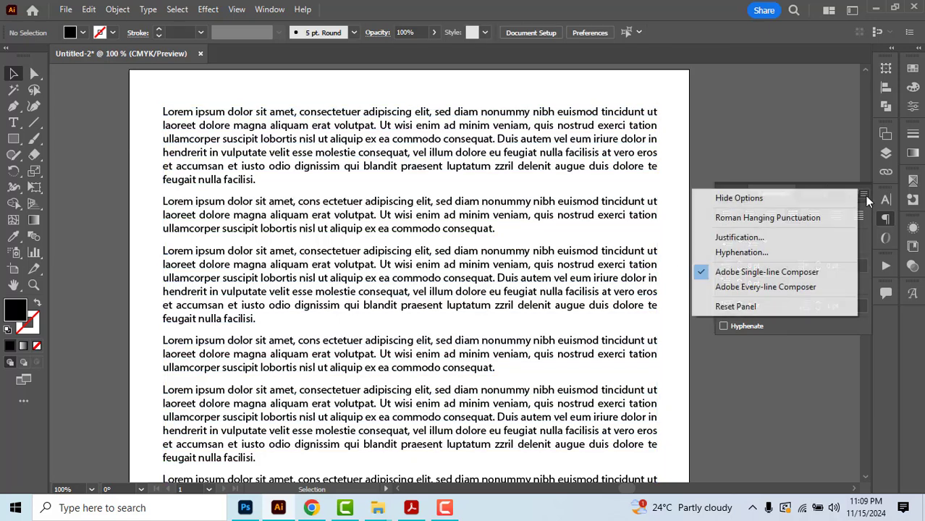
pyautogui.click(747, 309)
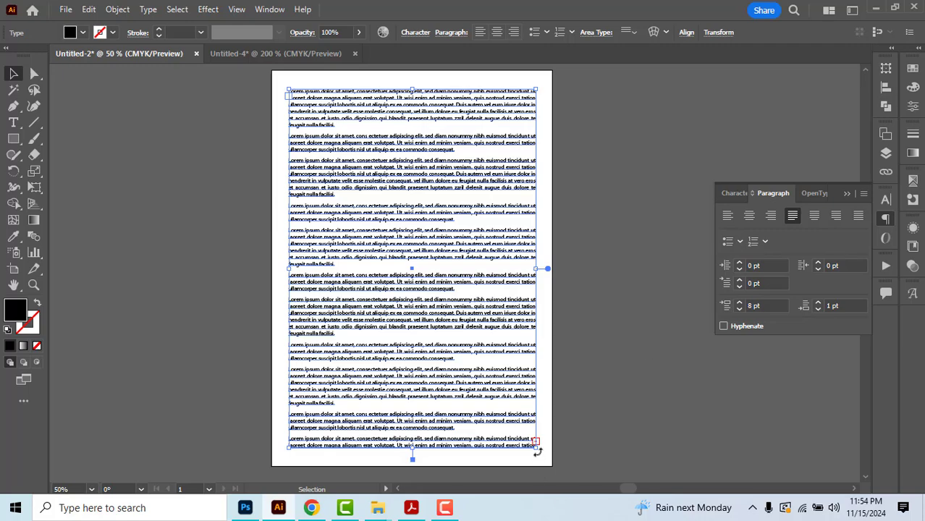
# Enlarge the text frame slightly from its lower-right corner and deselect it.
pyautogui.moveTo(535, 447)
pyautogui.mouseDown()
pyautogui.moveTo(493, 394)
pyautogui.moveTo(511, 312)
pyautogui.moveTo(542, 416)
pyautogui.moveTo(532, 427)
pyautogui.moveTo(536, 449)
pyautogui.mouseUp()
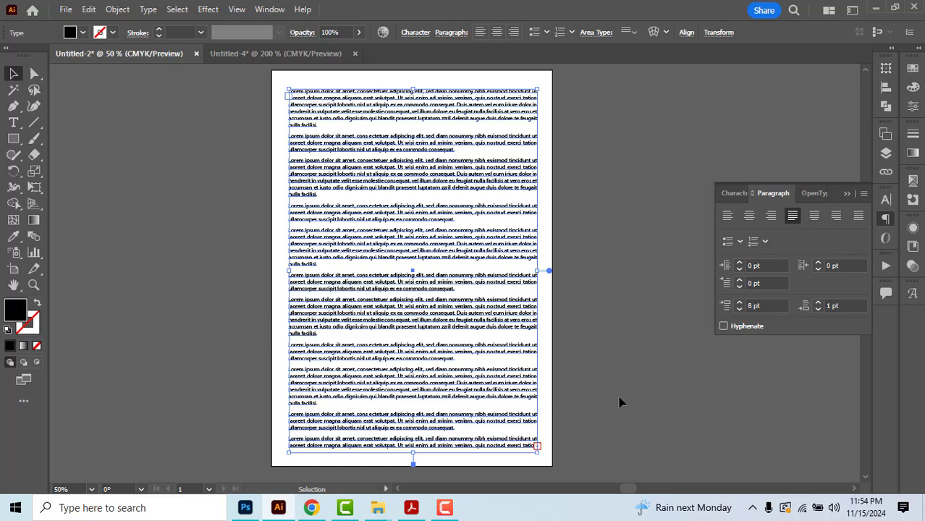
pyautogui.click(619, 403)
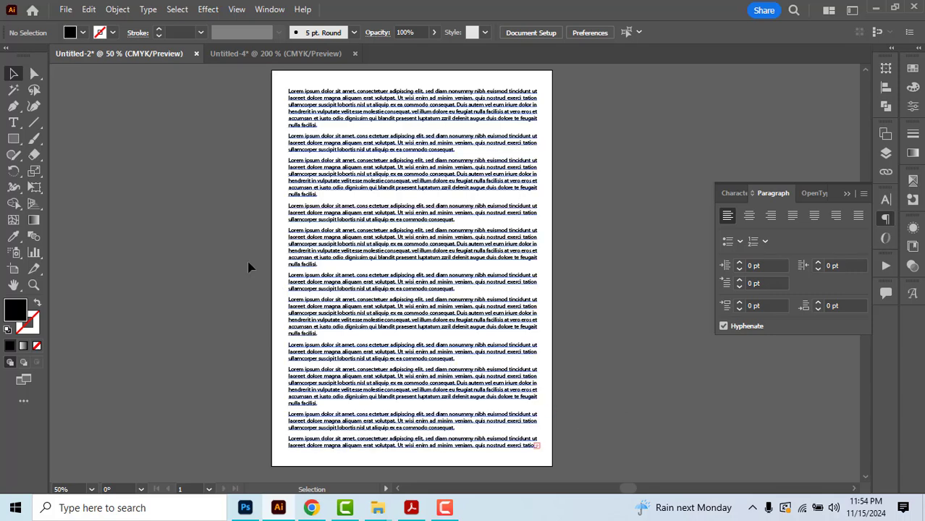
# In the Untitled-4 document, change the whole line "changing cases of text." to UPPERCASE.
pyautogui.click(275, 53)
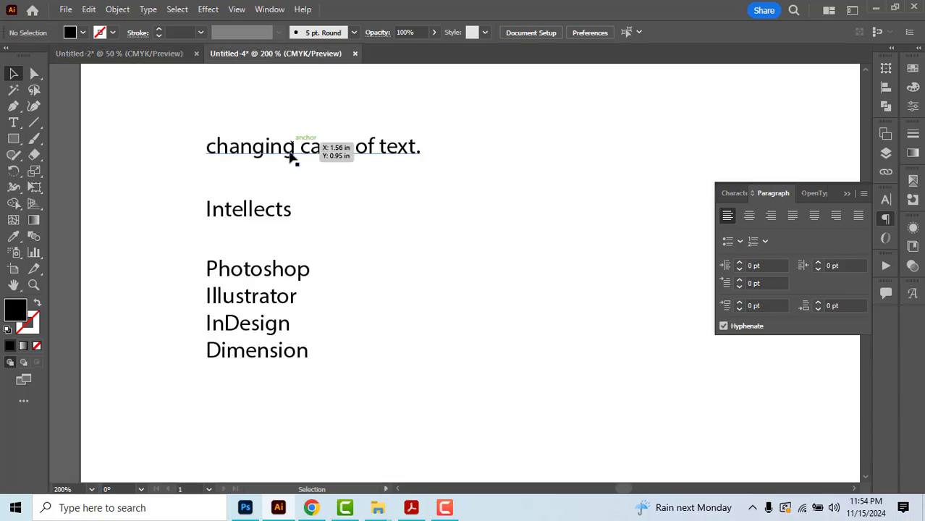
pyautogui.click(291, 156)
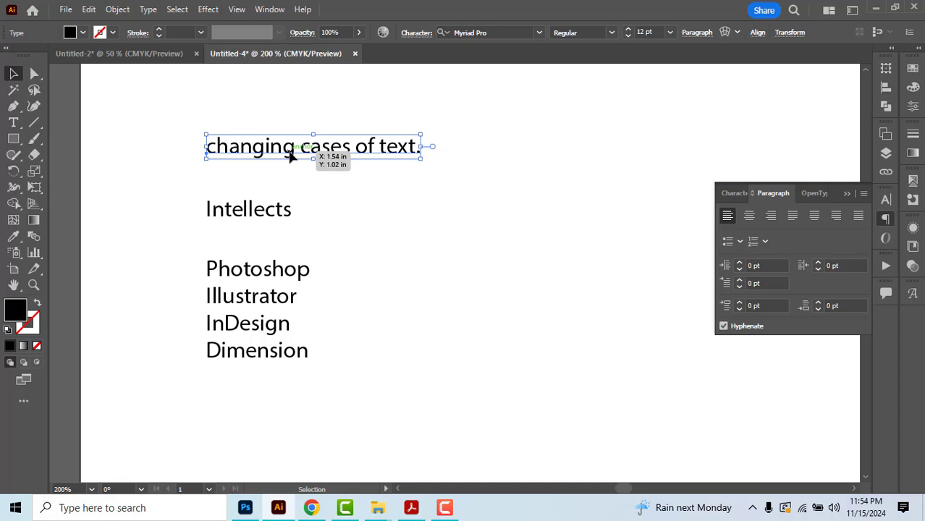
pyautogui.doubleClick(288, 154)
pyautogui.hotkey('ctrl', 'a')
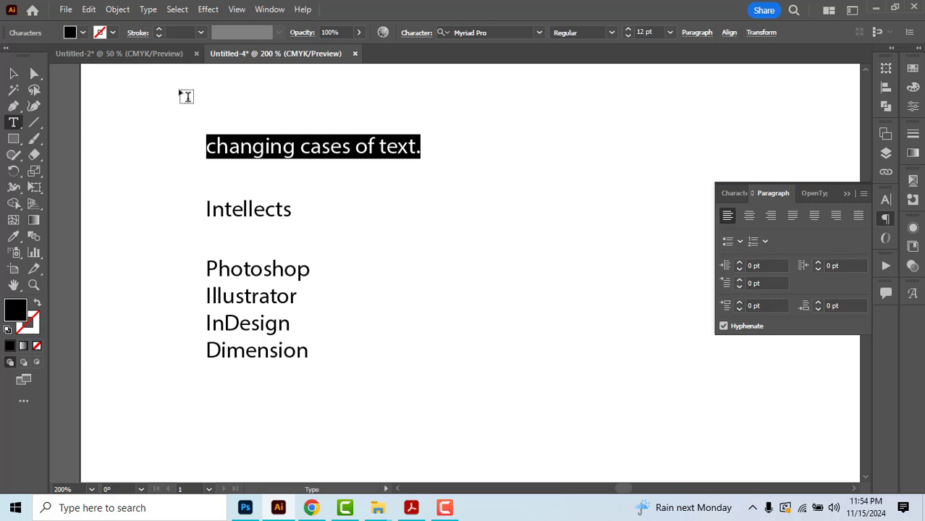
pyautogui.click(148, 10)
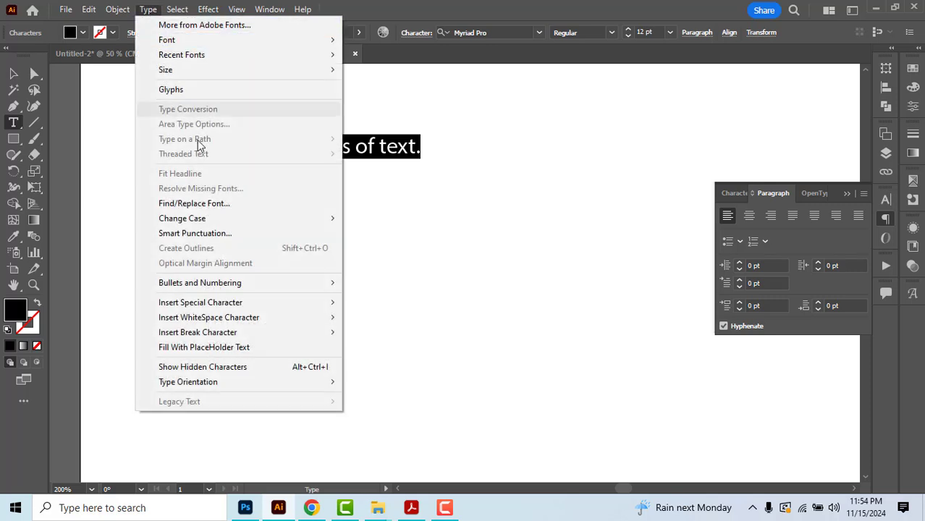
pyautogui.moveTo(214, 219)
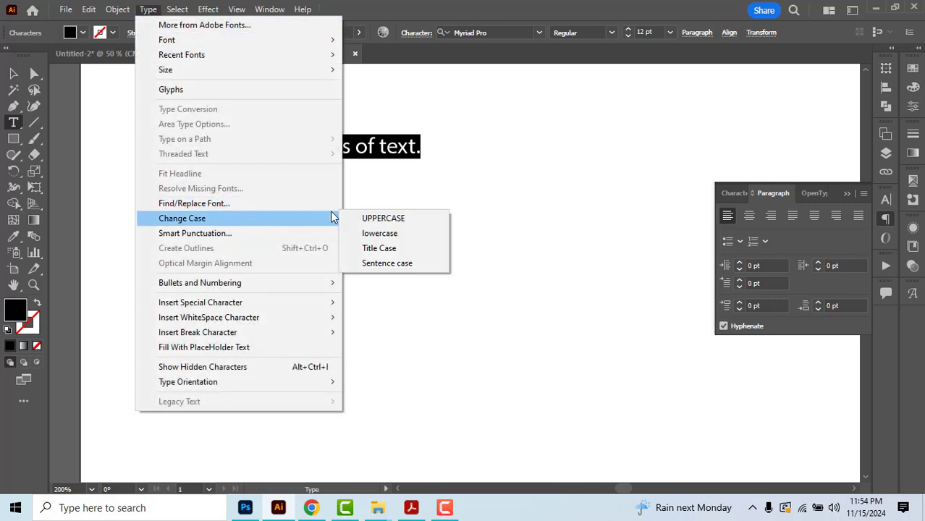
pyautogui.click(388, 217)
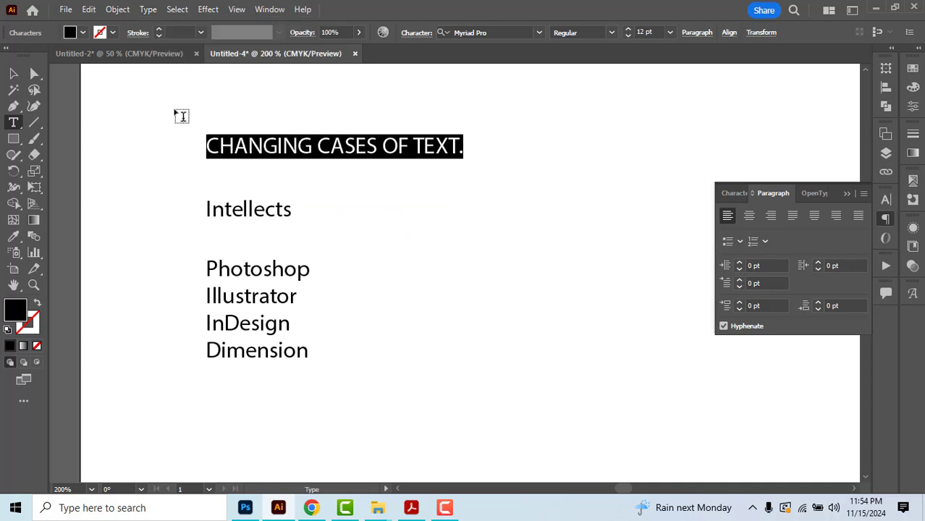
pyautogui.click(149, 10)
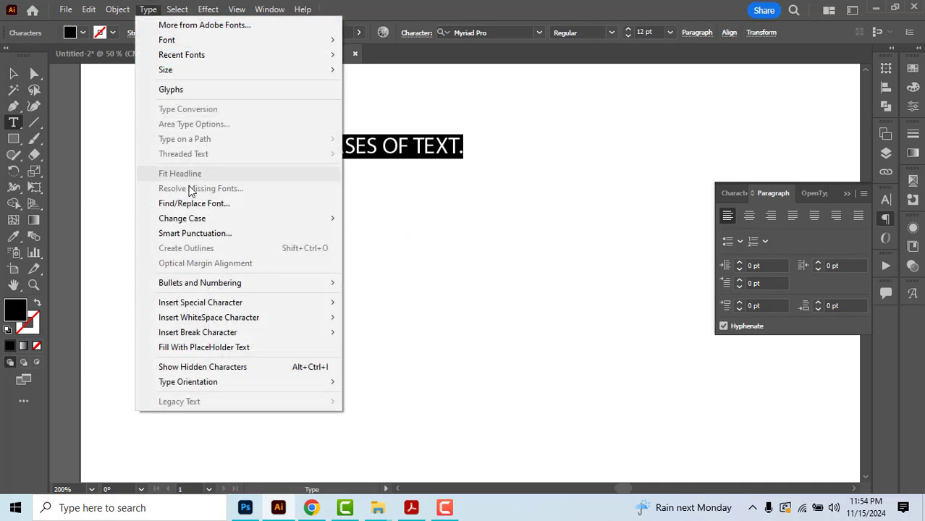
pyautogui.moveTo(250, 219)
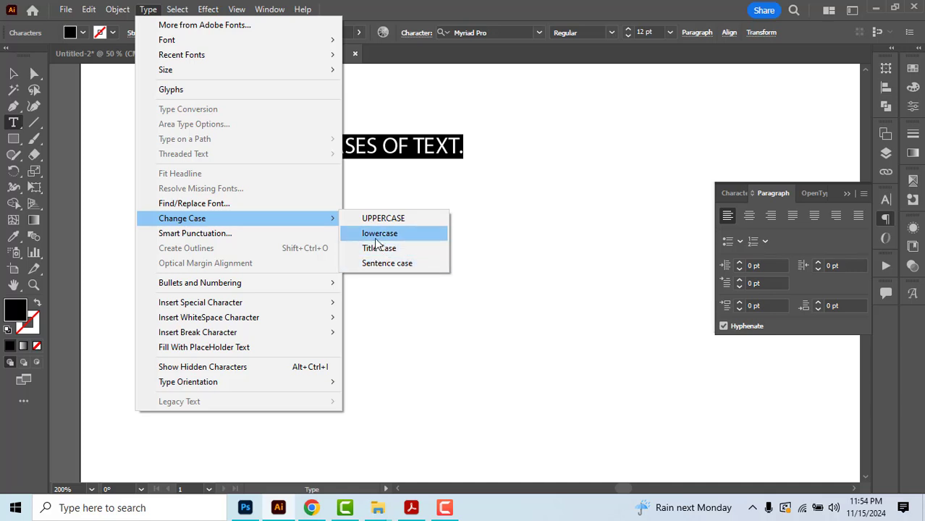
pyautogui.click(381, 147)
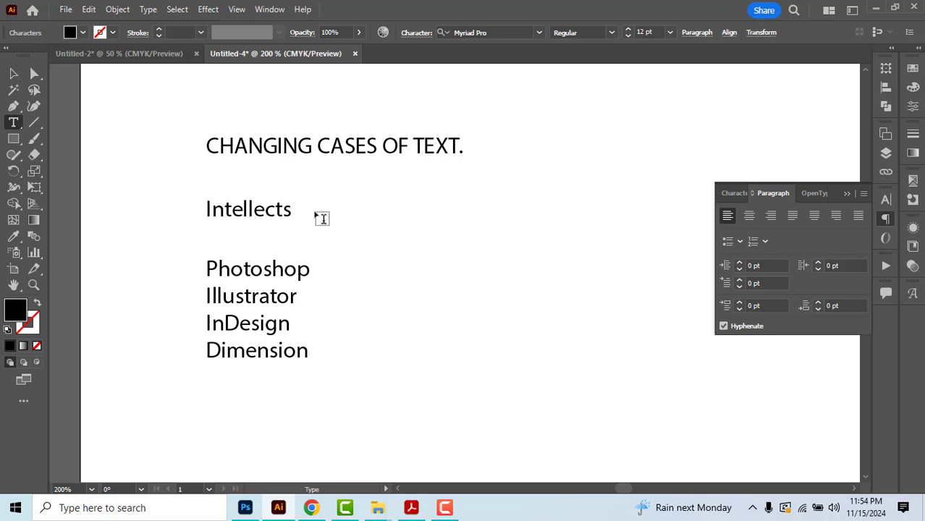
pyautogui.press('Escape')
# Insert a trademark symbol directly after the word "Intellects".
pyautogui.hscroll(-8, 313, 217)
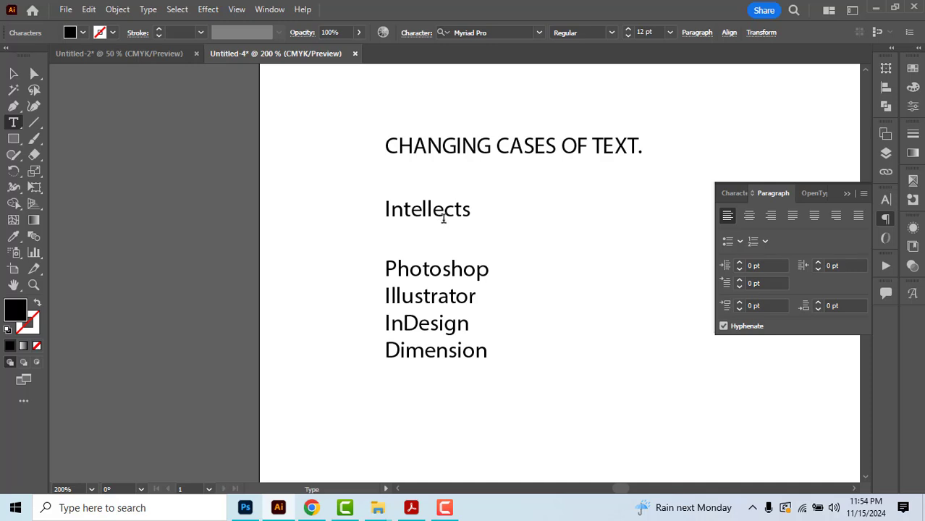
pyautogui.hscroll(-1, 453, 215)
pyautogui.scroll(1, 483, 210)
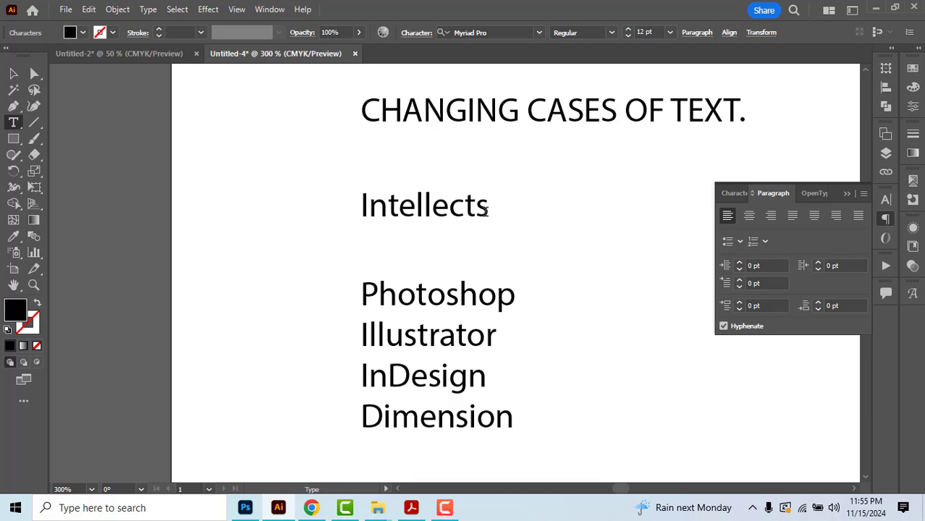
pyautogui.click(487, 210)
pyautogui.click(371, 209)
pyautogui.click(144, 9)
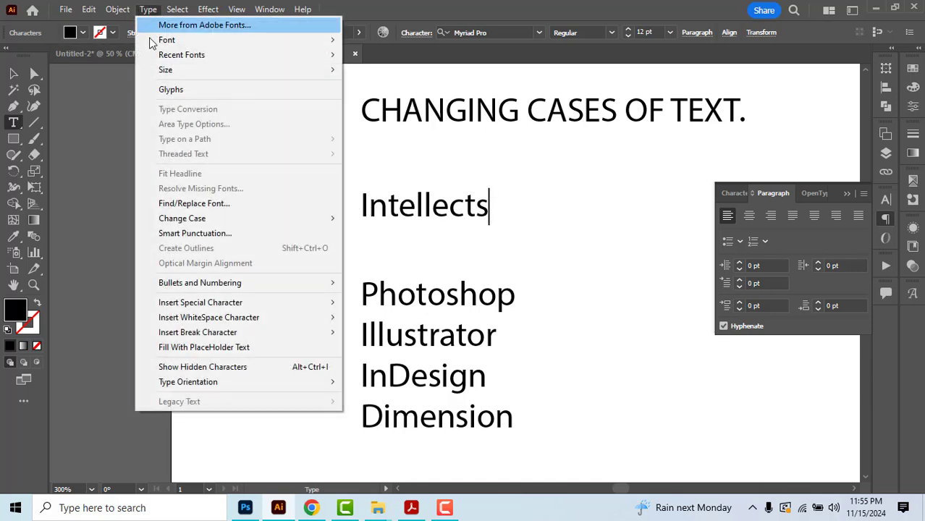
pyautogui.moveTo(197, 303)
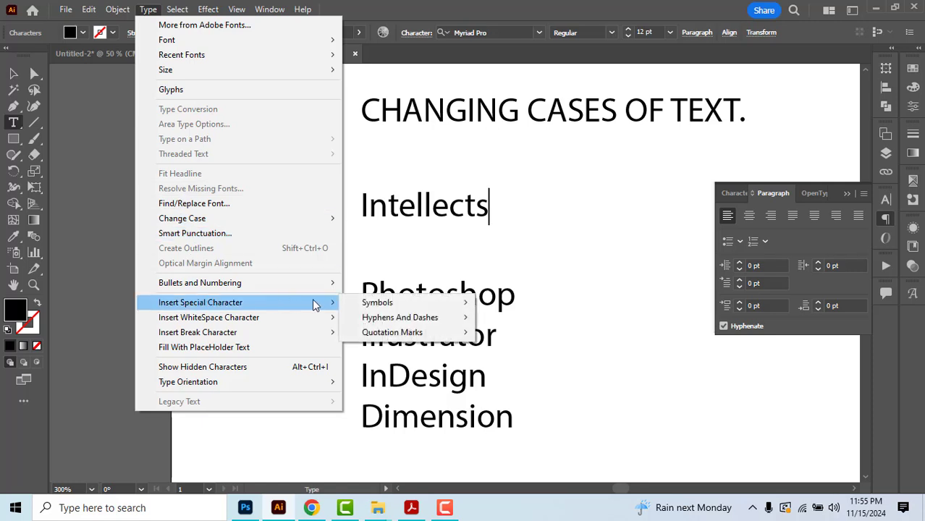
pyautogui.moveTo(382, 304)
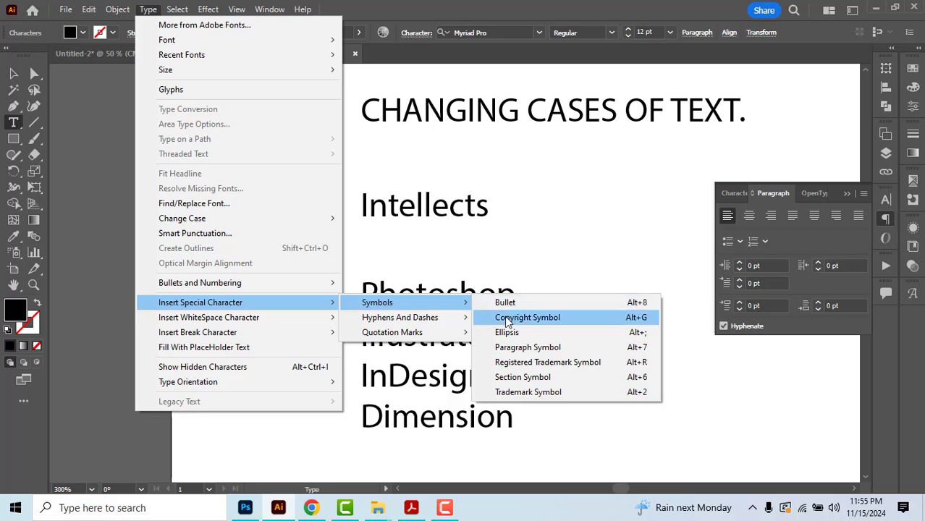
pyautogui.click(527, 393)
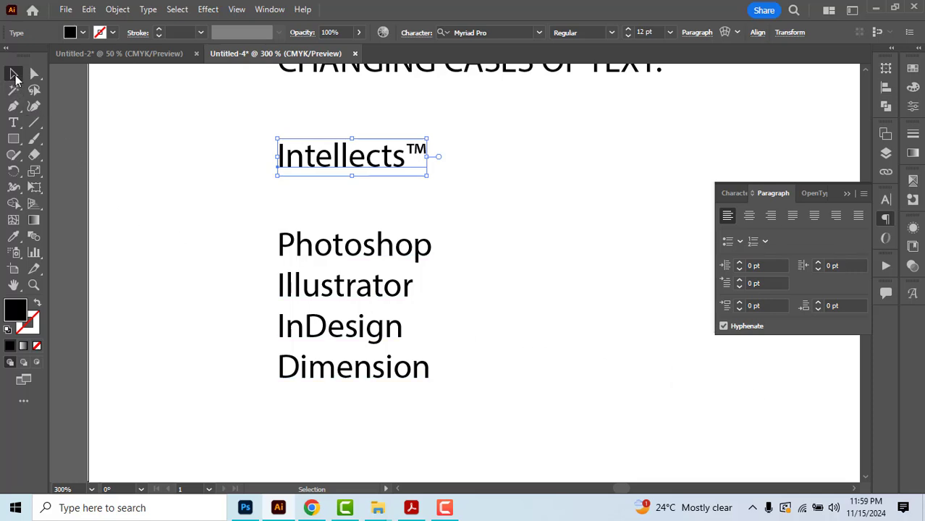
# Turn the Photoshop-to-Dimension list into a bulleted list, trying the dash, hollow circle and square bullets before choosing the solid round bullet.
pyautogui.click(310, 288)
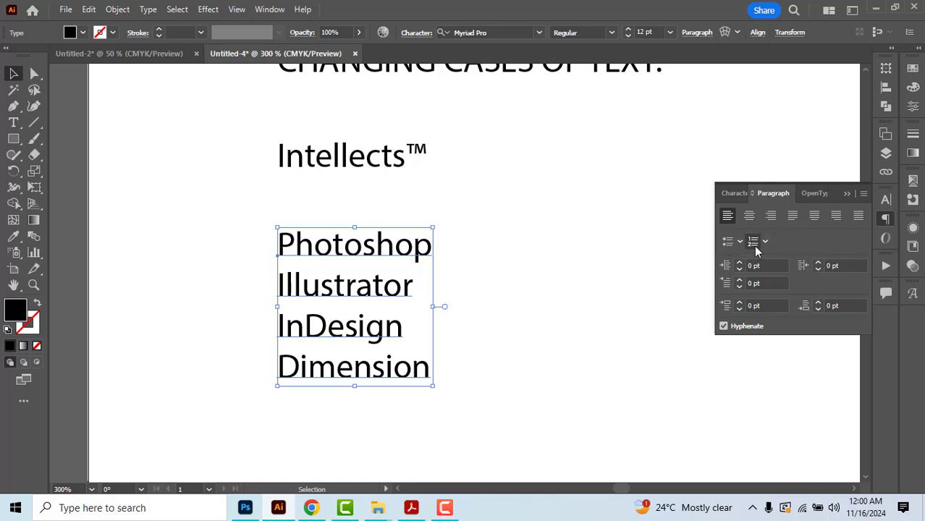
pyautogui.click(729, 243)
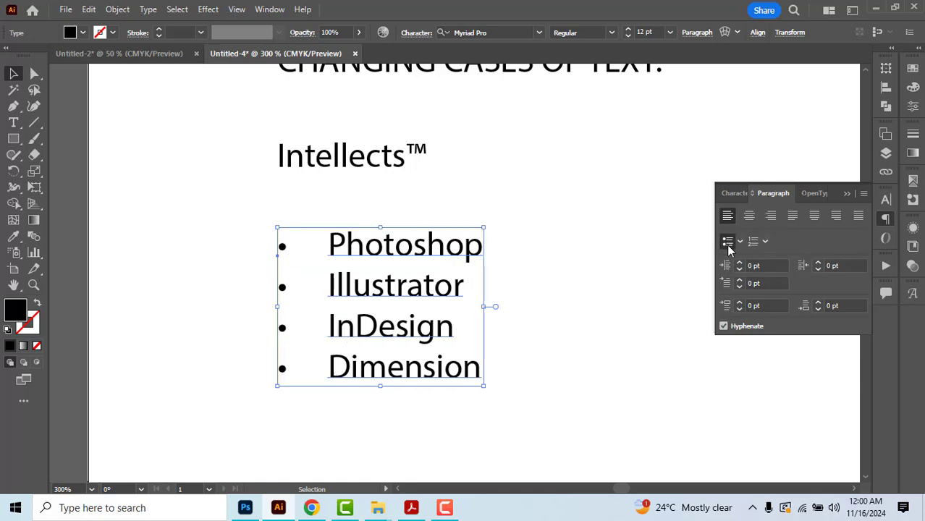
pyautogui.click(739, 243)
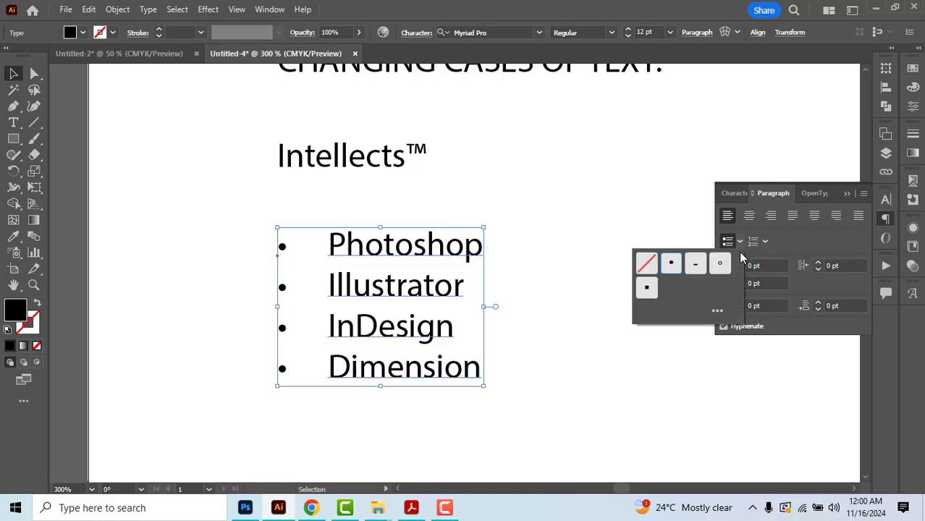
pyautogui.click(695, 265)
pyautogui.click(717, 266)
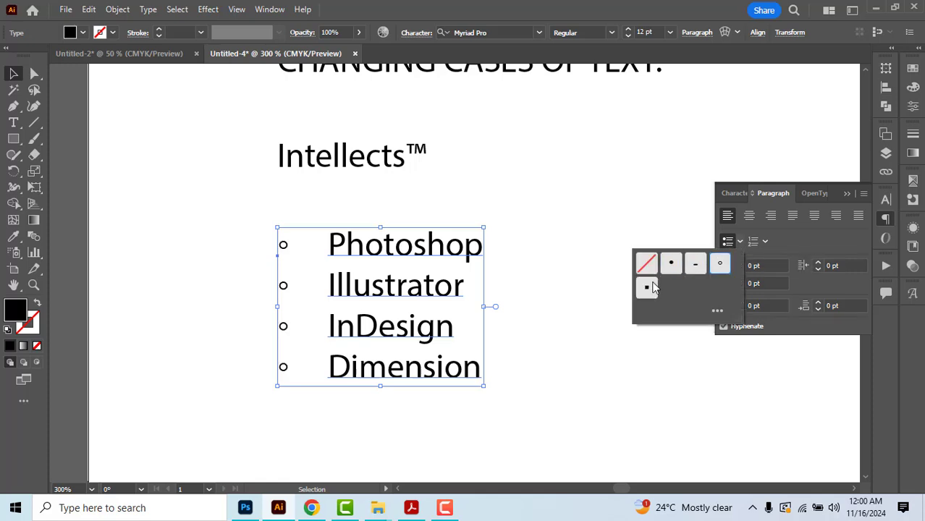
pyautogui.click(646, 287)
pyautogui.click(670, 263)
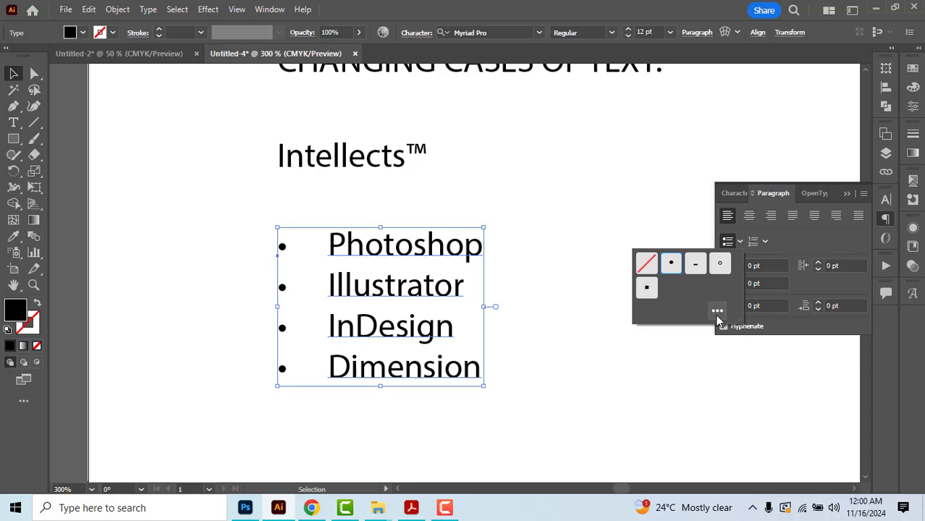
# Tighten the list's bullet spacing with a first line indent of -0.125 in and a left indent of 0.125 in.
pyautogui.click(718, 311)
pyautogui.moveTo(784, 149); pyautogui.dragTo(790, 175)
pyautogui.click(737, 397)
pyautogui.scroll(-1, 737, 397)
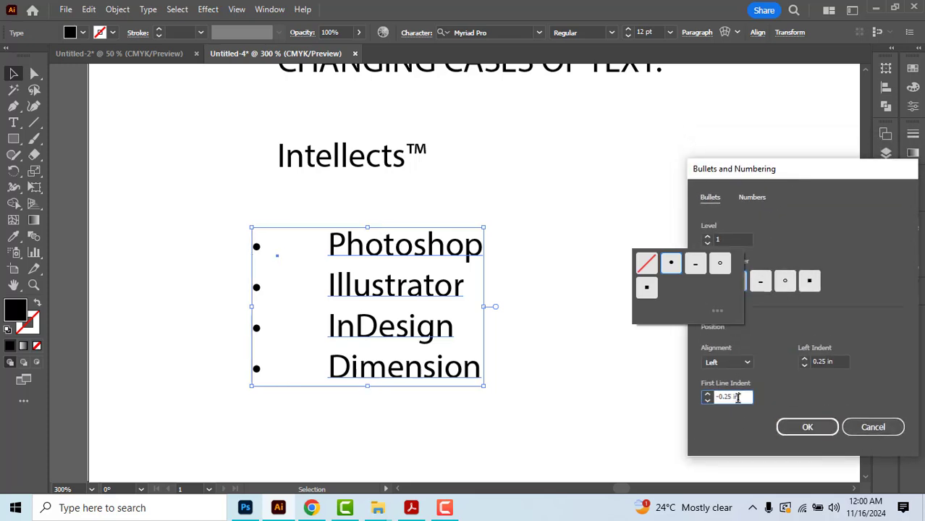
pyautogui.scroll(1, 737, 398)
pyautogui.scroll(1, 737, 397)
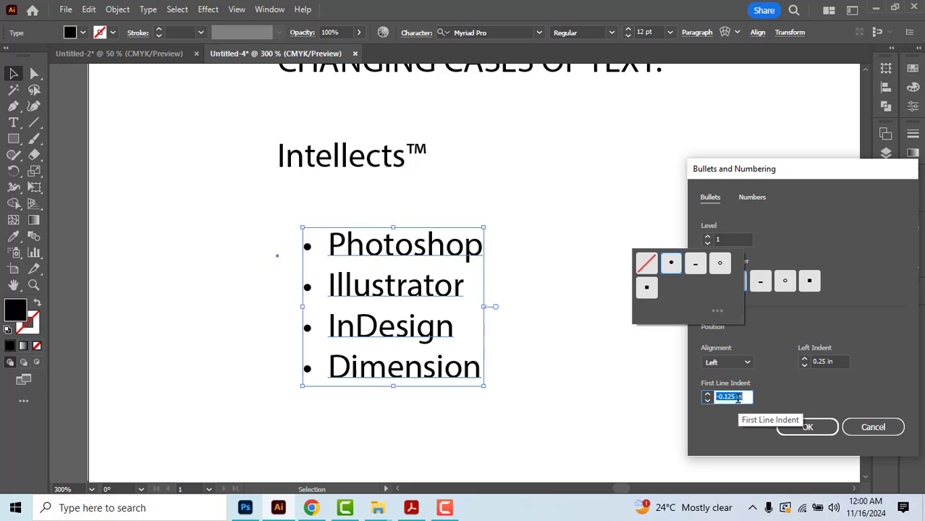
pyautogui.click(821, 361)
pyautogui.scroll(-1, 821, 361)
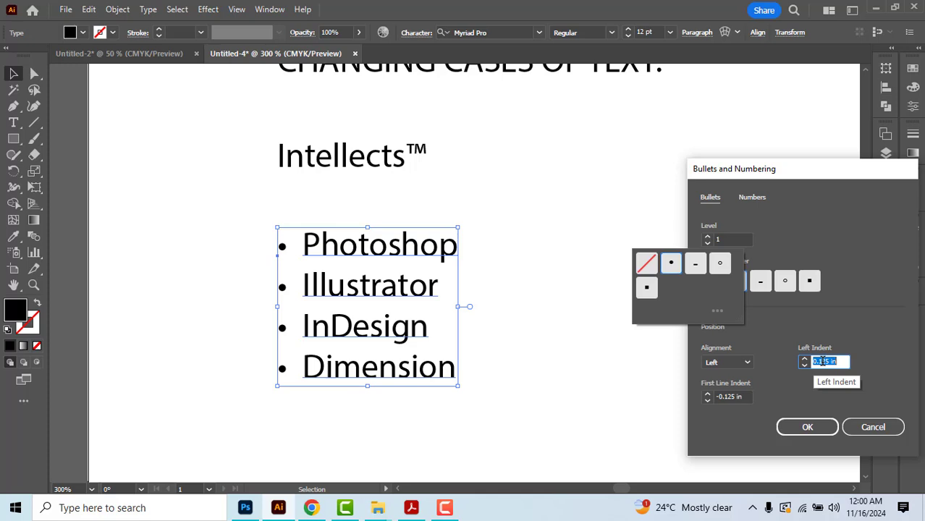
pyautogui.click(808, 428)
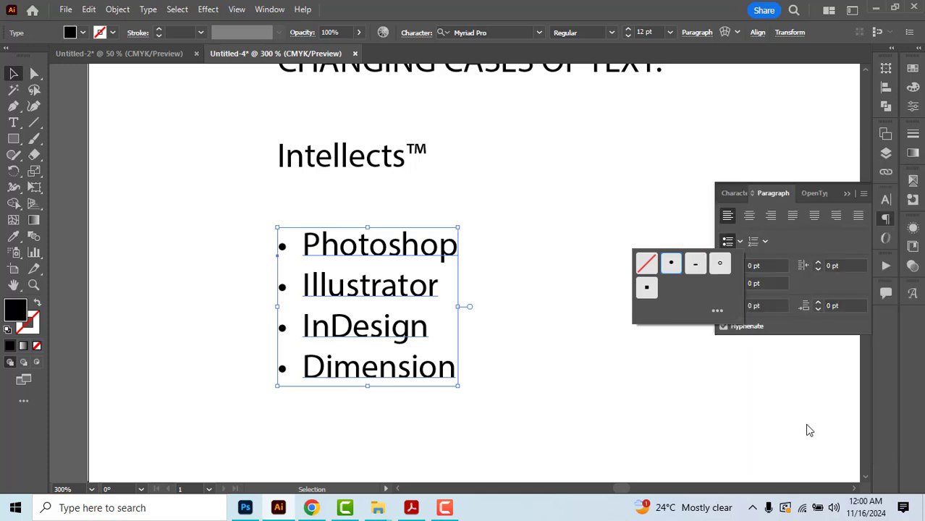
# In the Untitled-2 document, apply bullets to all paragraphs of the lorem ipsum text frame.
pyautogui.click(136, 59)
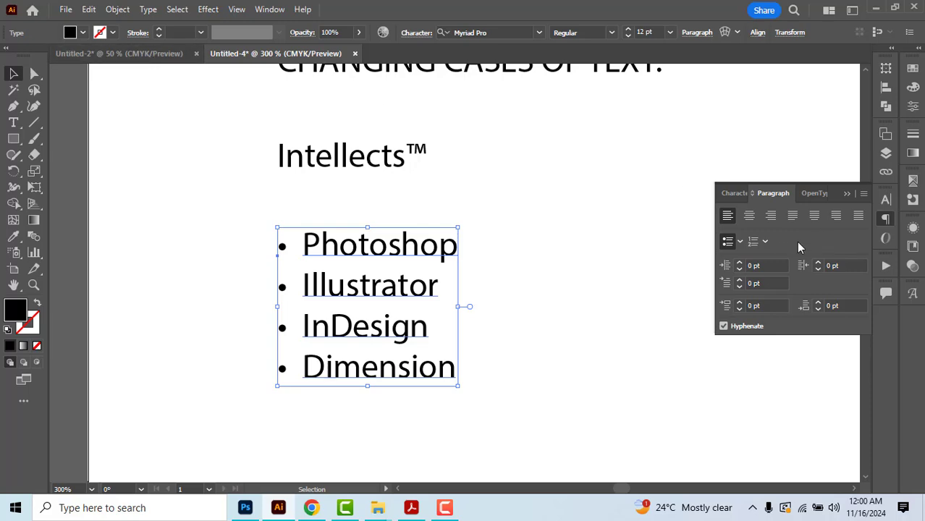
pyautogui.click(108, 51)
pyautogui.click(348, 178)
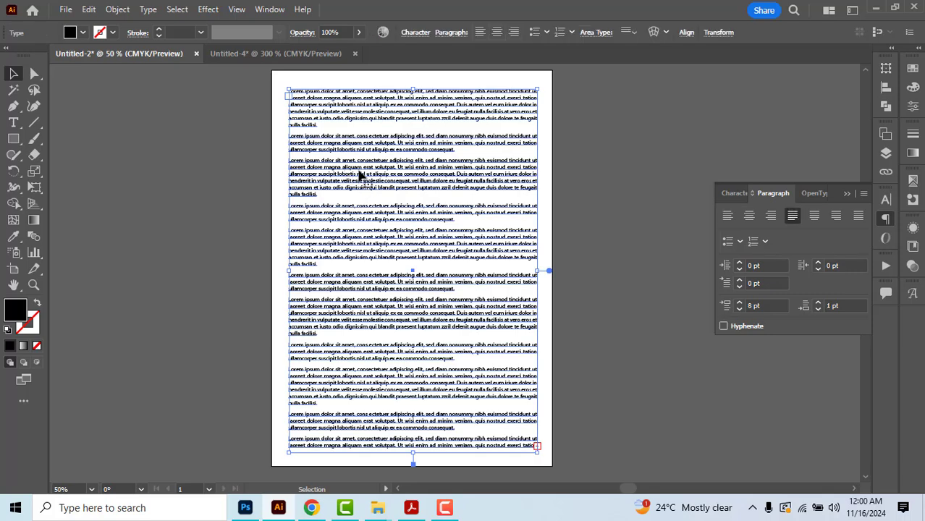
pyautogui.click(726, 245)
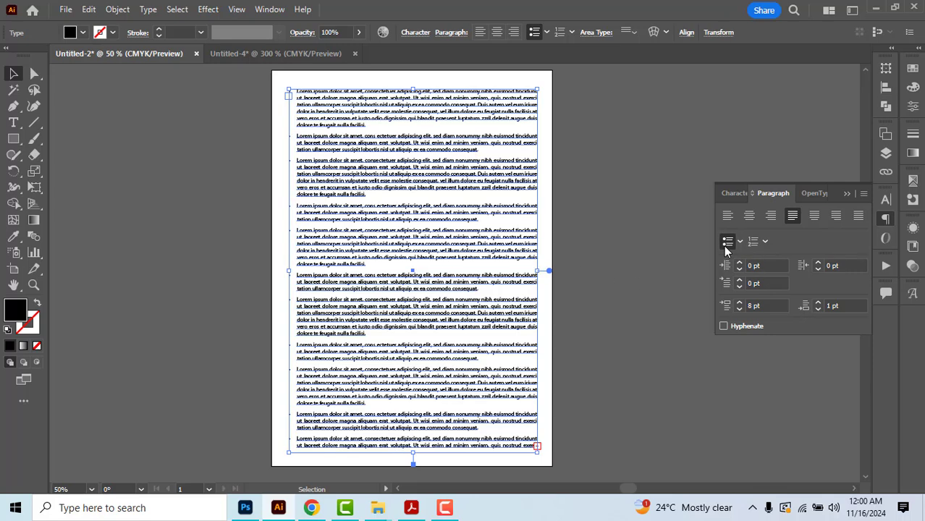
# Set the lorem ipsum bullets' first line indent to -4 mm and left indent to 4 mm.
pyautogui.click(739, 242)
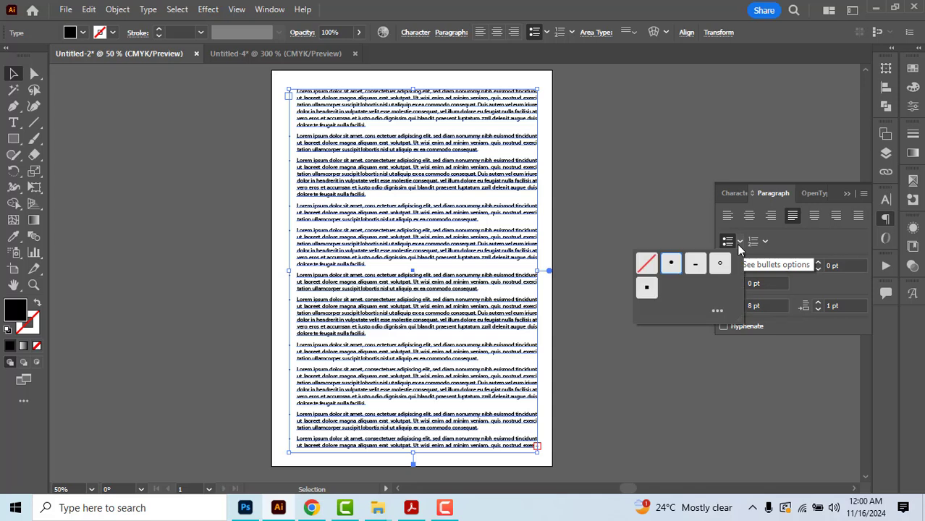
pyautogui.click(718, 313)
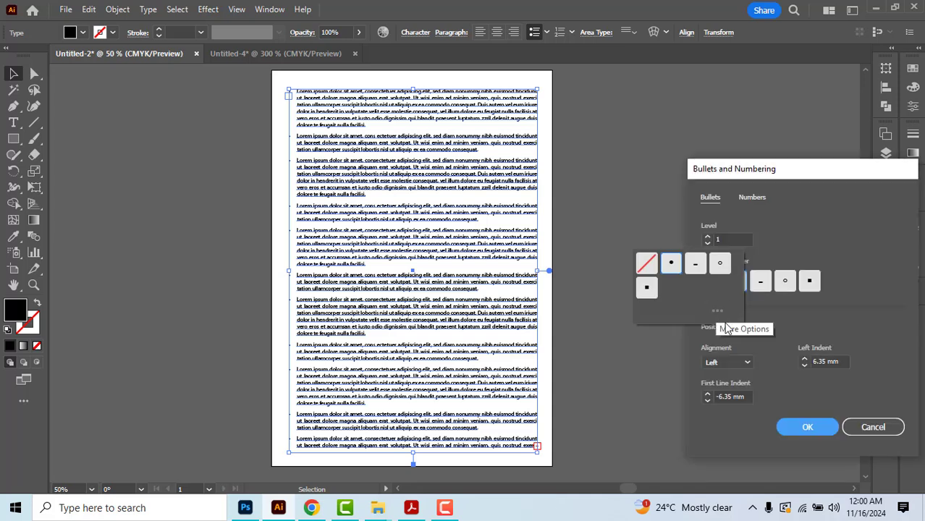
pyautogui.click(733, 398)
pyautogui.press('Down')
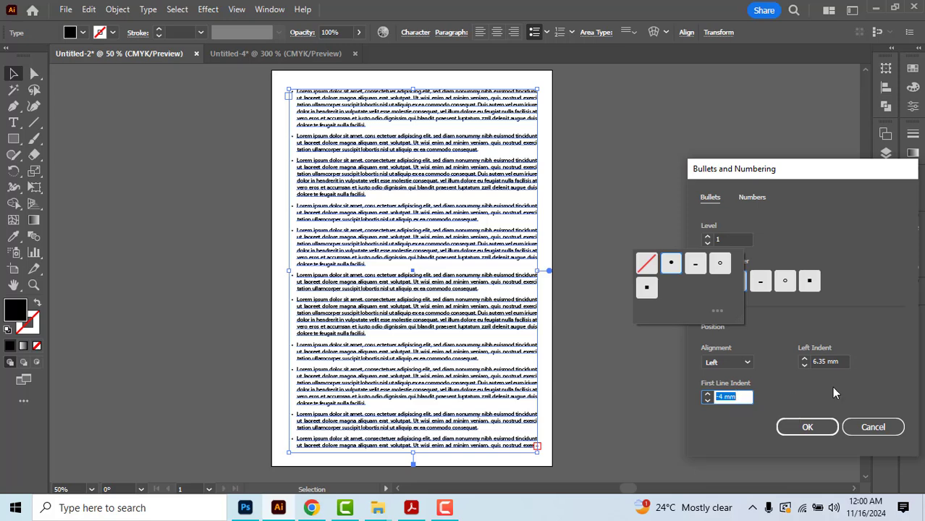
pyautogui.click(835, 364)
pyautogui.press('Down')
pyautogui.press('Down')
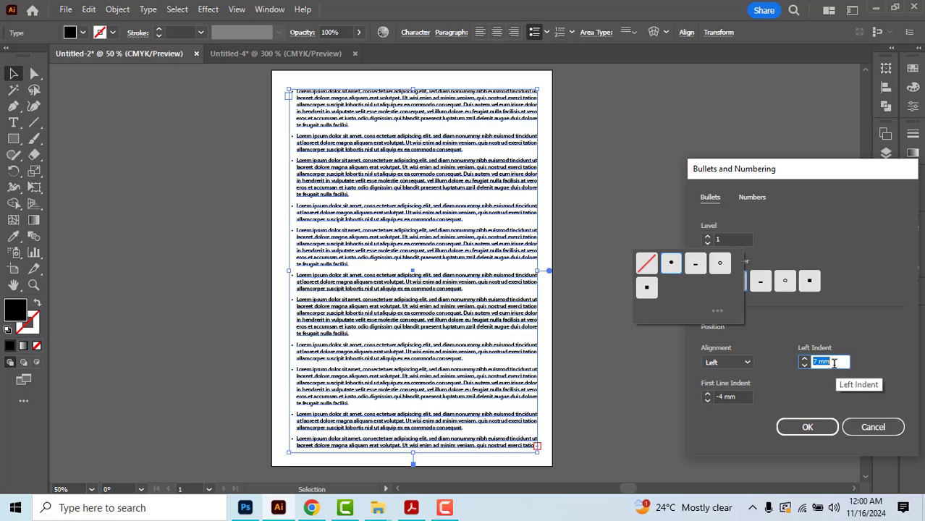
pyautogui.press('Down')
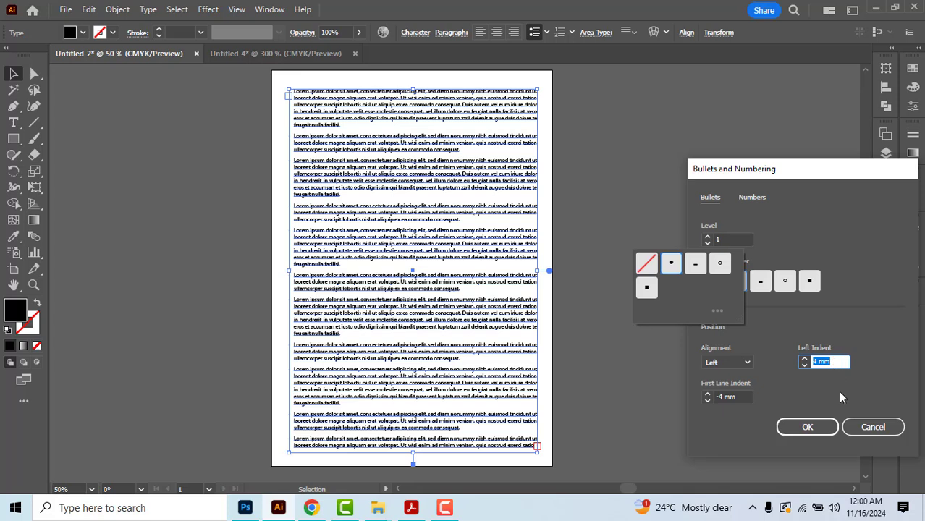
pyautogui.click(818, 431)
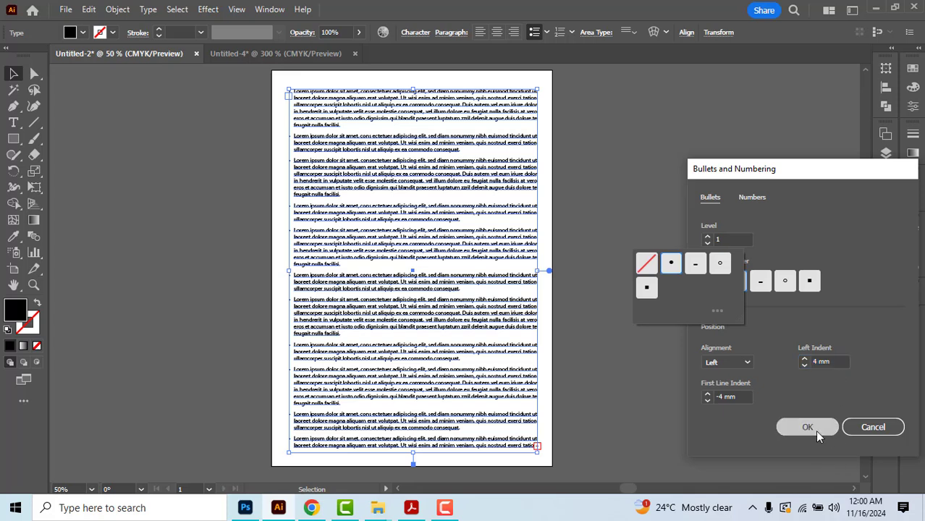
# Shift the bulleted lorem ipsum text frame very slightly up and to the left on the page.
pyautogui.click(374, 117)
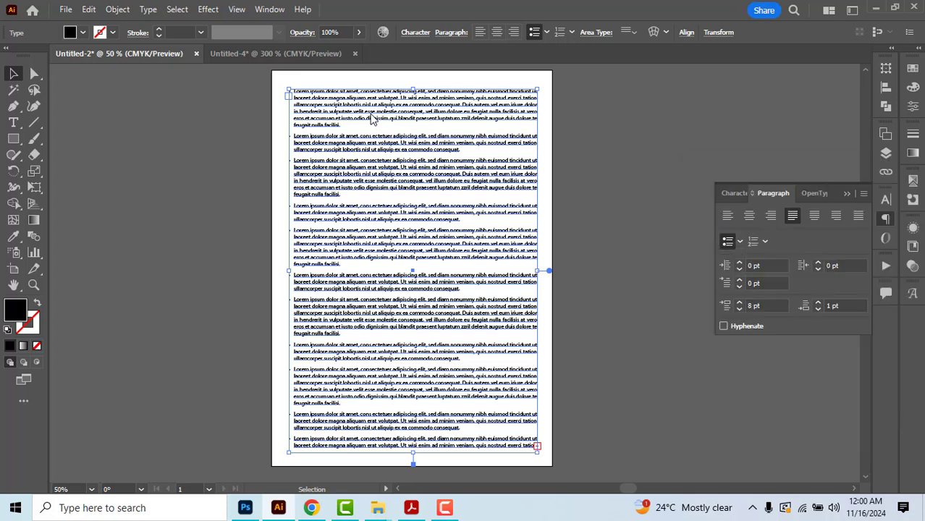
pyautogui.moveTo(370, 114); pyautogui.dragTo(369, 112)
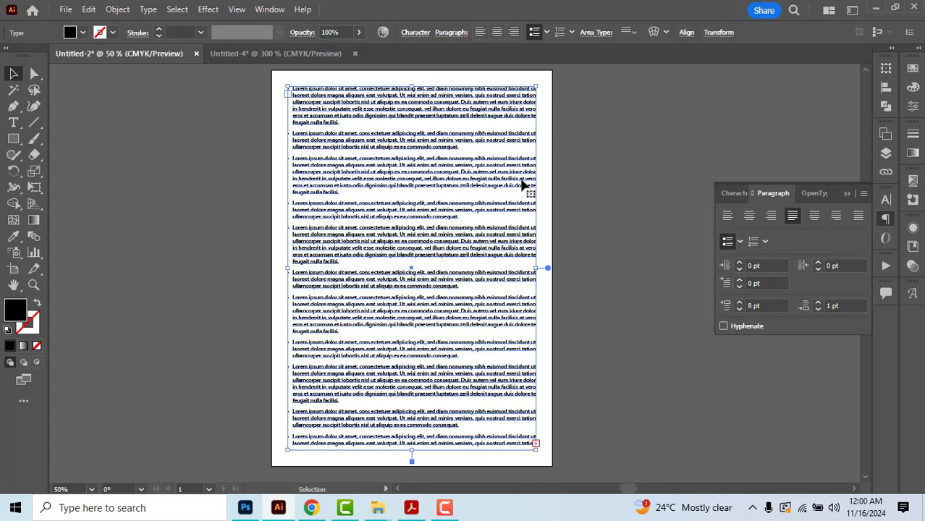